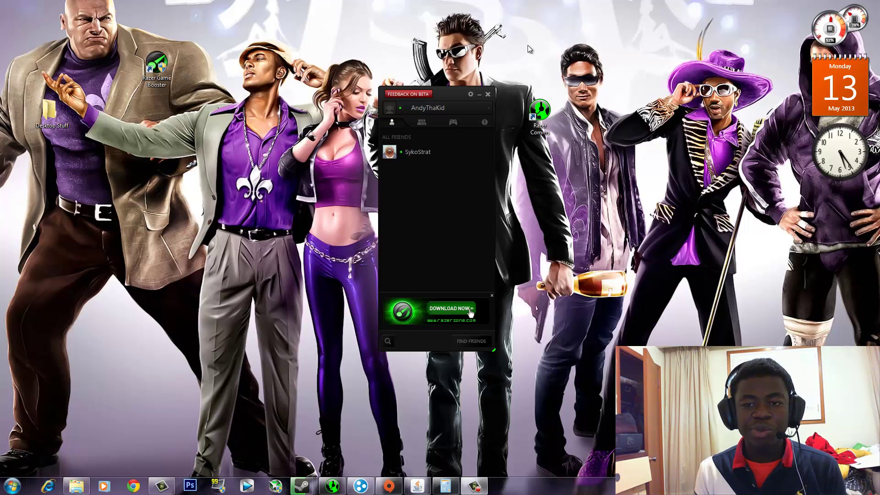
Move the Comms window lower and shift the Razer Comms and Game Booster shortcuts.
left_click_drag(450, 90, 447, 159)
left_click_drag(541, 117, 331, 72)
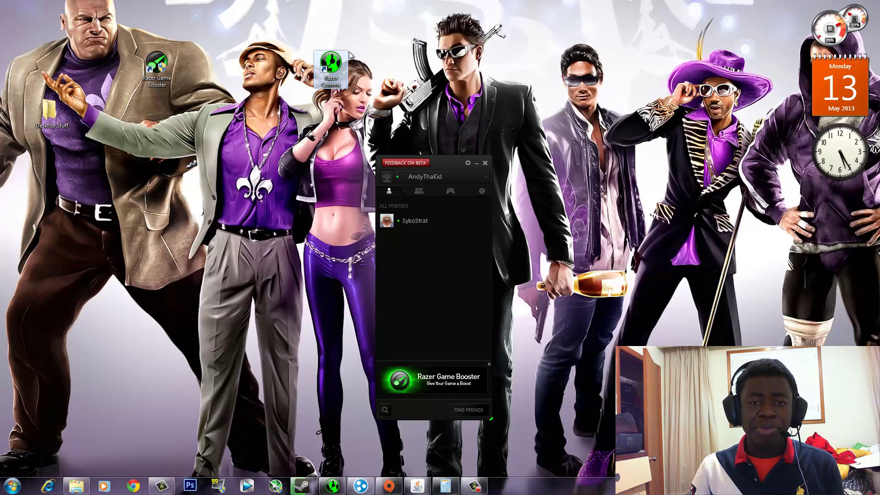
left_click_drag(434, 161, 418, 175)
left_click_drag(157, 66, 509, 78)
left_click_drag(547, 110, 469, 32)
Place the Game Booster shortcut top-left, the Comms shortcut further right, and reposition the window.
left_click_drag(505, 69, 73, 60)
left_click_drag(331, 64, 500, 67)
left_click_drag(418, 171, 320, 71)
left_click_drag(194, 7, 419, 316)
left_click_drag(323, 76, 405, 100)
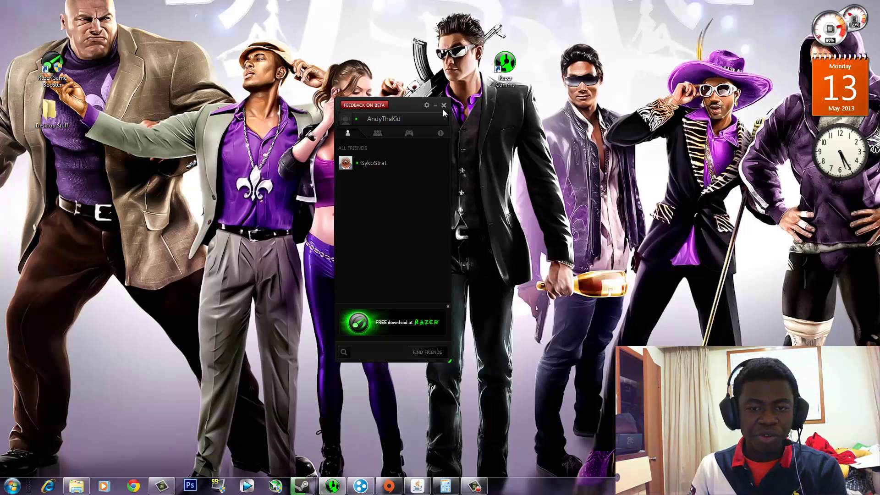
Glance at Preferences, then switch through Groups to the All Games list and scroll it.
left_click(346, 120)
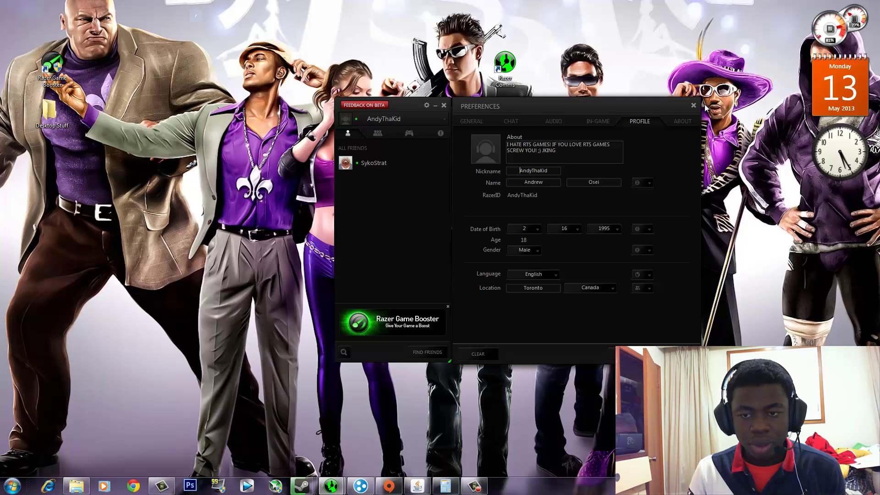
key("Escape")
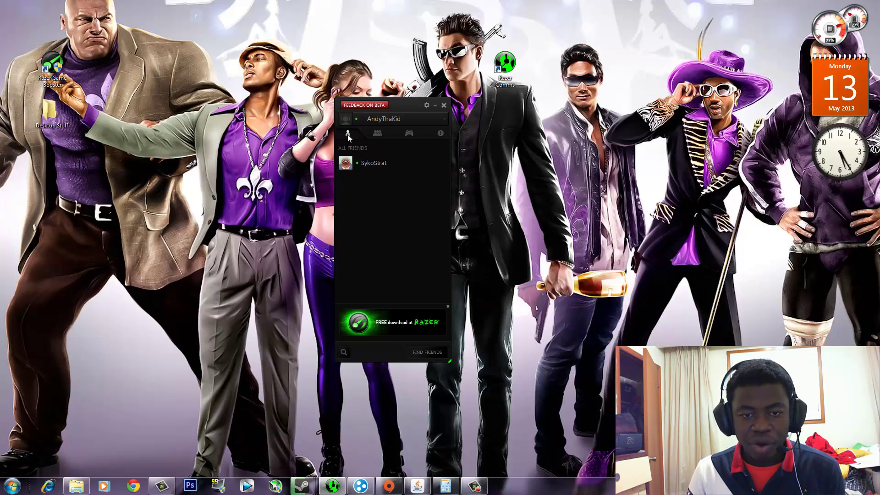
left_click(377, 134)
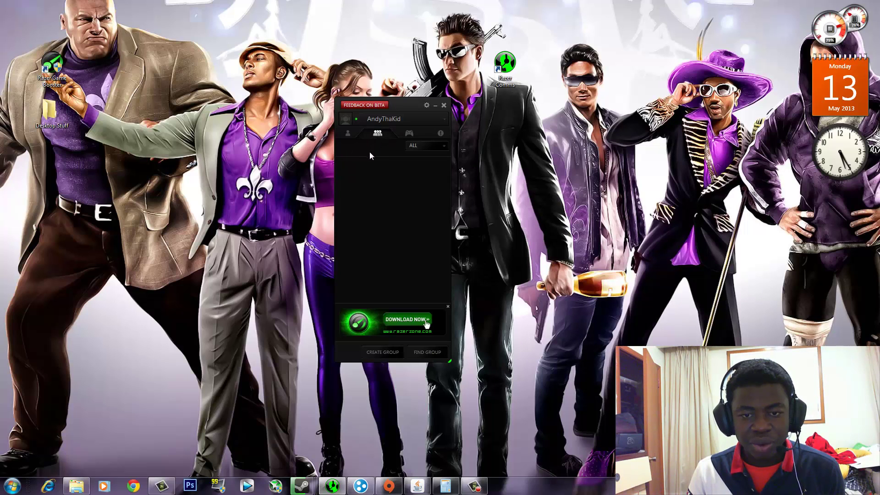
left_click(411, 136)
scroll(403, 199, "down", 3)
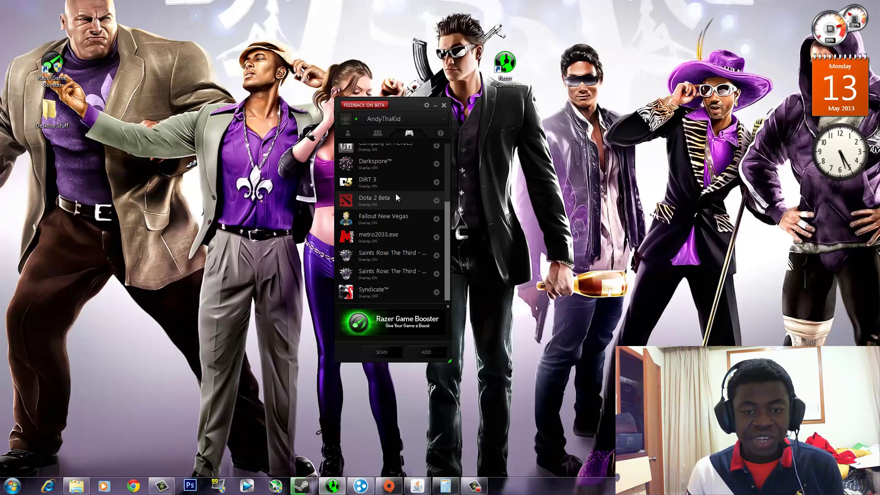
scroll(381, 179, "up", 3)
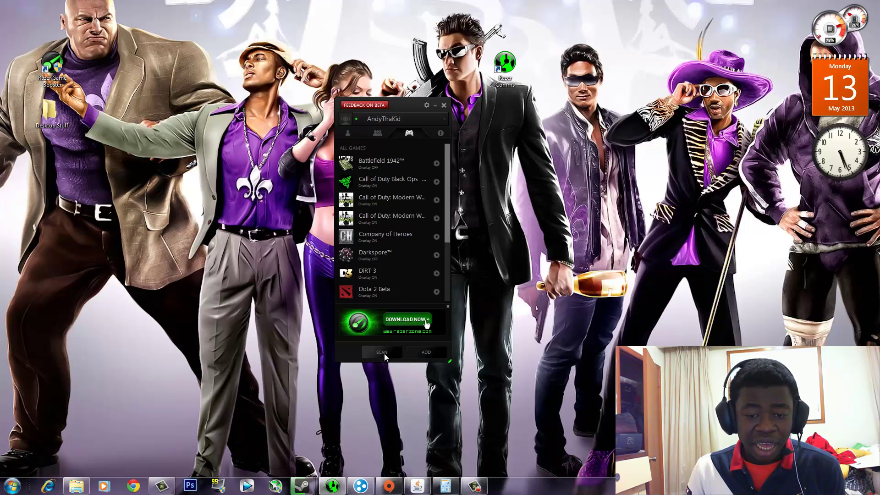
left_click(429, 352)
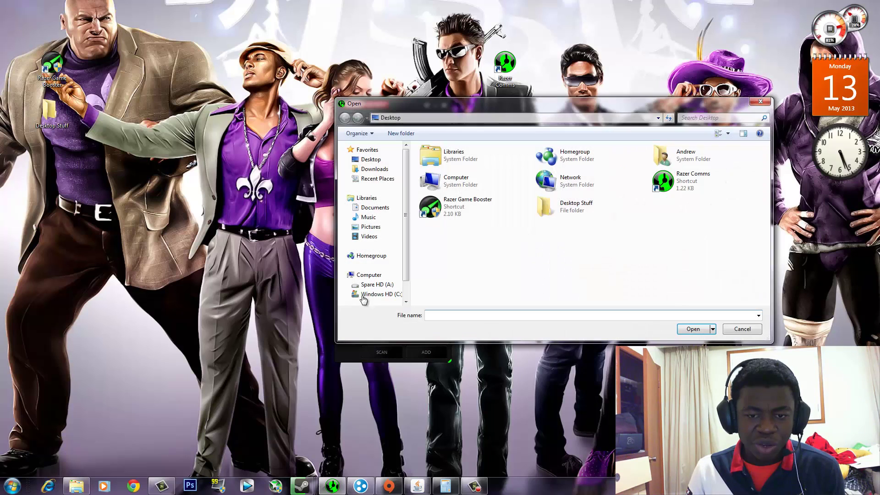
left_click_drag(526, 103, 450, 107)
left_click(298, 214)
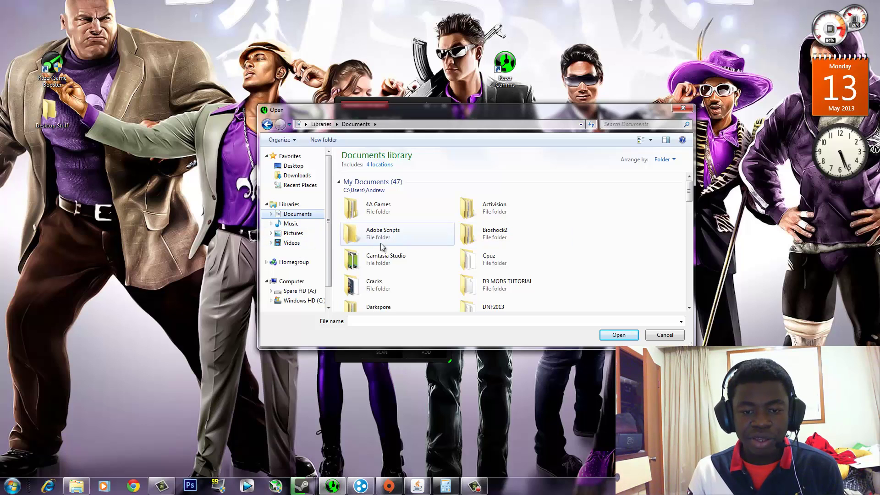
scroll(280, 241, "down", 1)
left_click(291, 213)
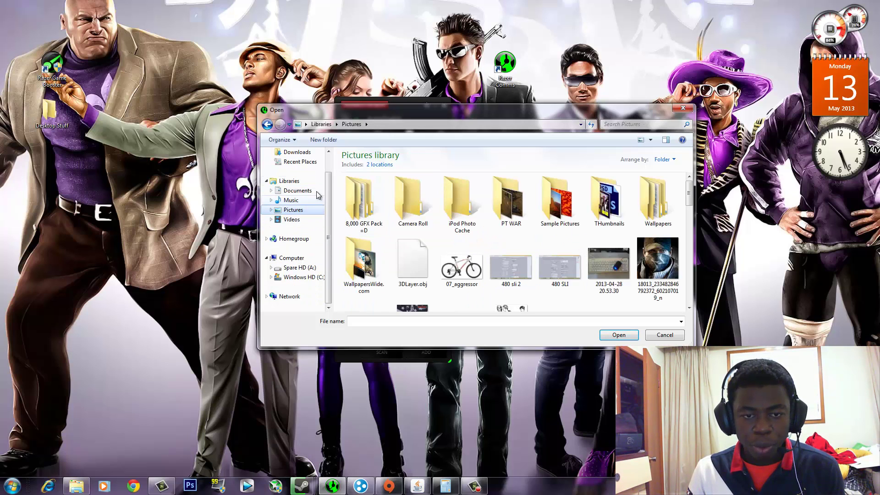
scroll(315, 191, "up", 1)
scroll(314, 192, "down", 1)
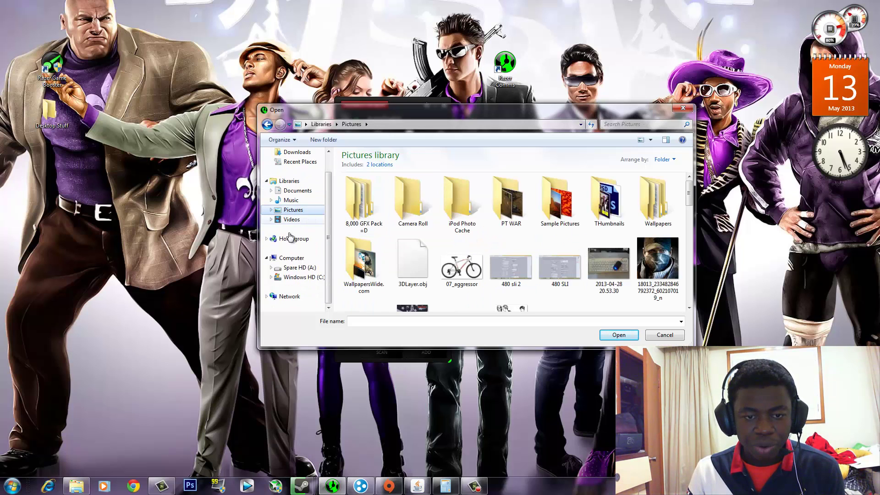
left_click(296, 268)
left_click(683, 107)
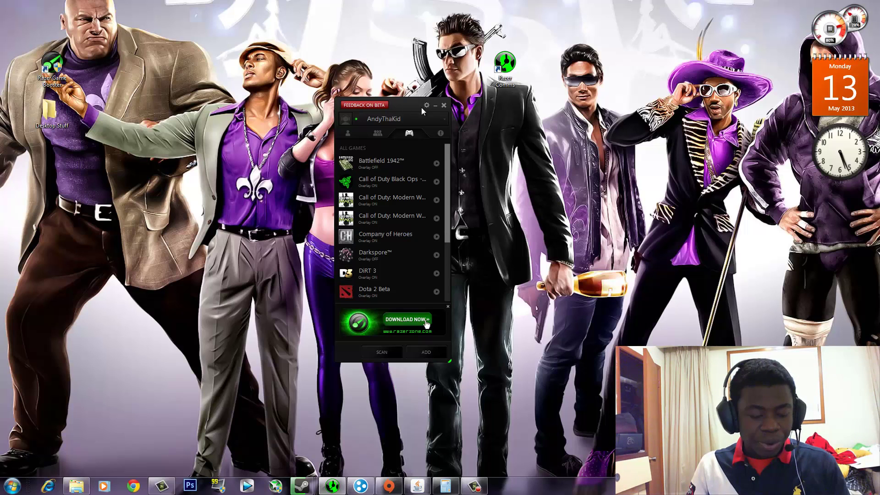
Turn on the in-game overlay for Battlefield 1942 from its right-click menu.
left_click_drag(399, 101, 355, 97)
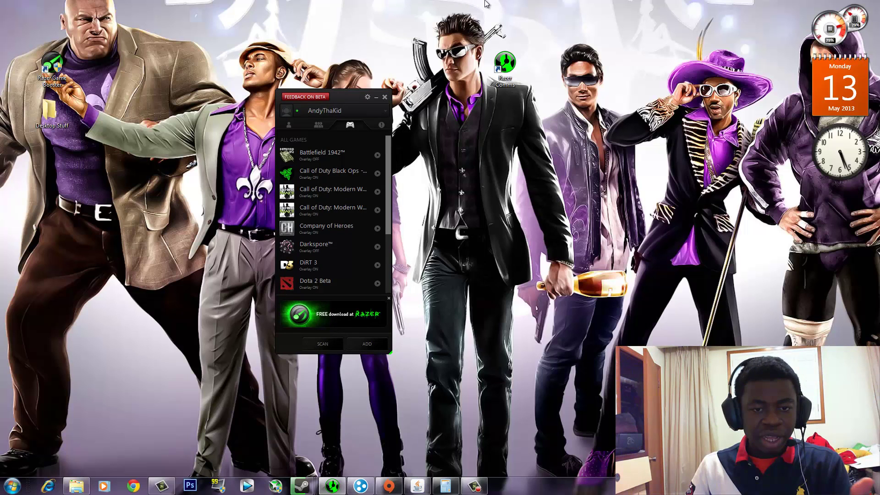
left_click_drag(364, 94, 340, 64)
left_click_drag(480, 117, 402, 90)
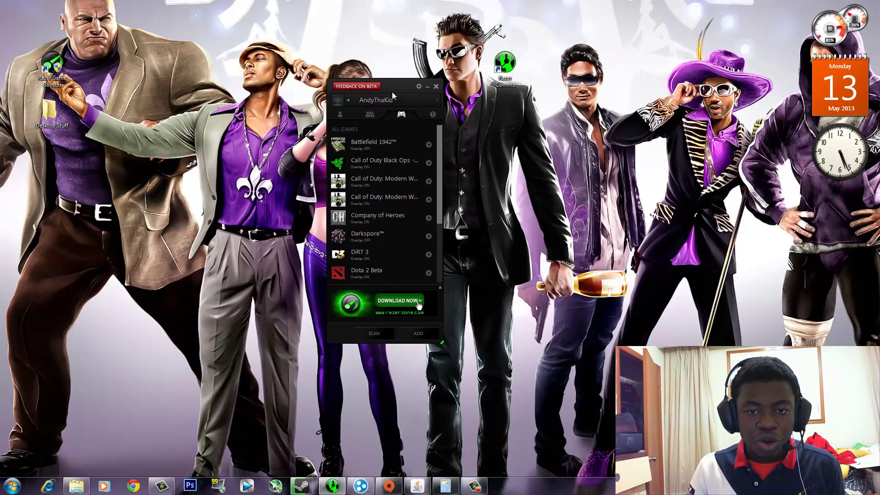
right_click(372, 152)
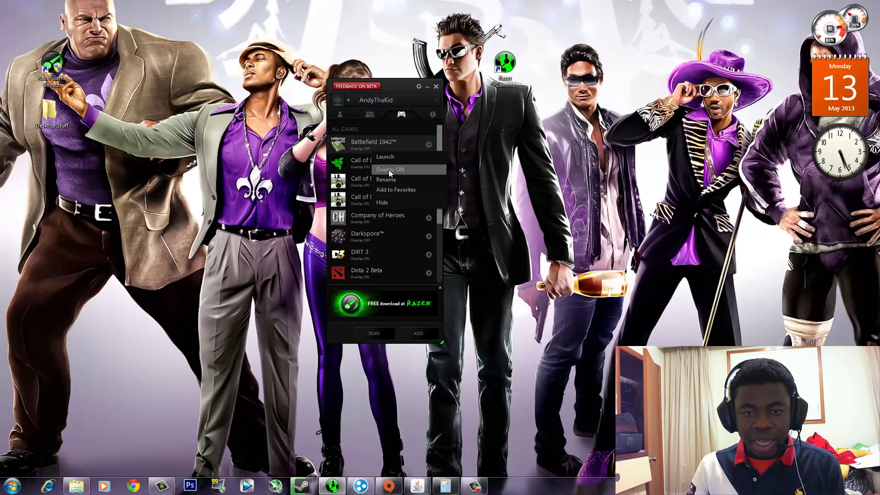
left_click(397, 169)
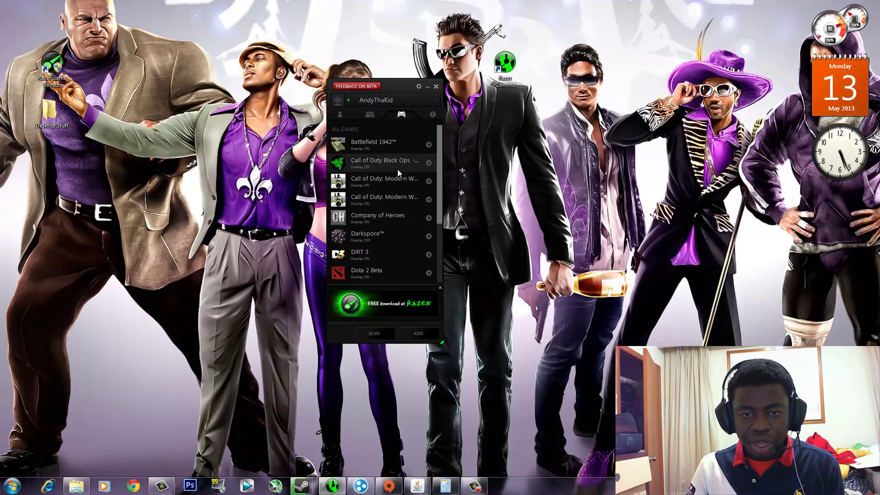
right_click(367, 150)
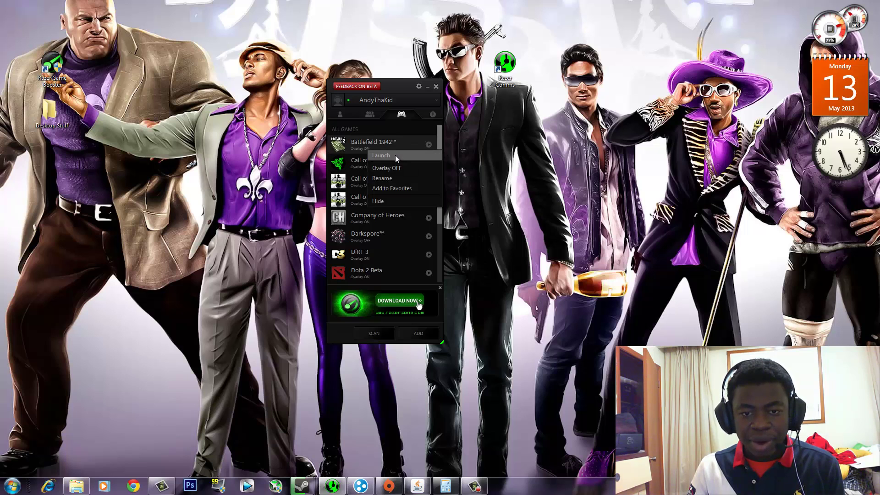
right_click(377, 145)
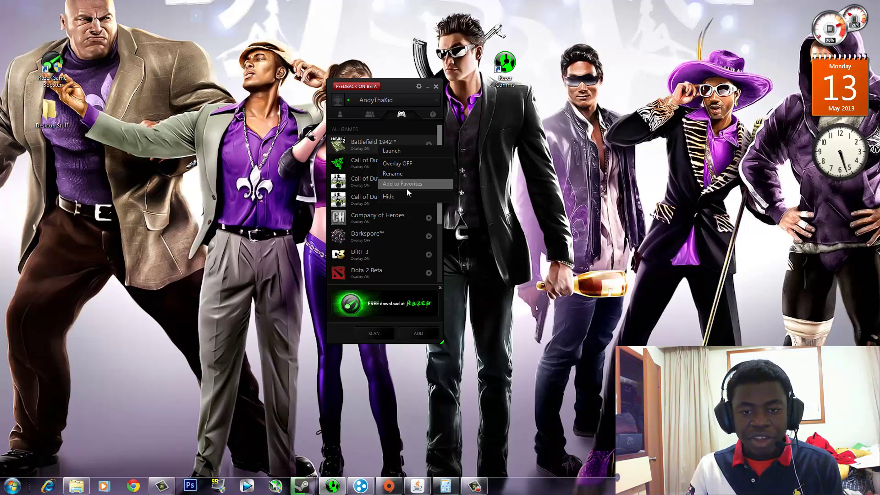
Check the empty notifications page, then return to the All Friends list.
left_click_drag(438, 219, 430, 277)
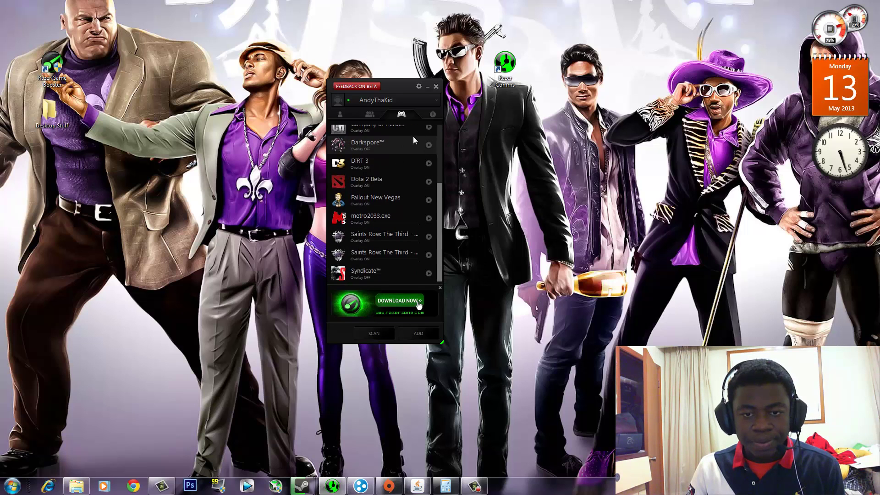
left_click(426, 115)
left_click_drag(354, 113, 417, 114)
left_click(408, 114)
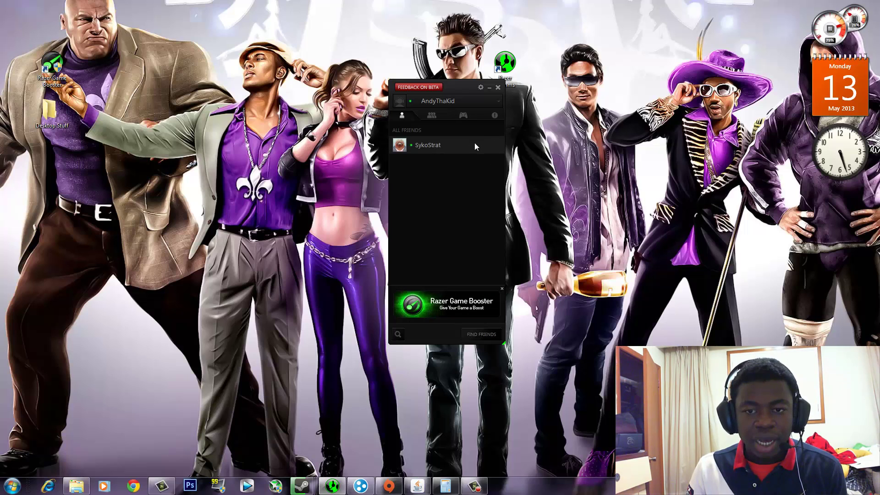
Open Preferences at its General page with auto-login and friend options visible.
left_click(494, 115)
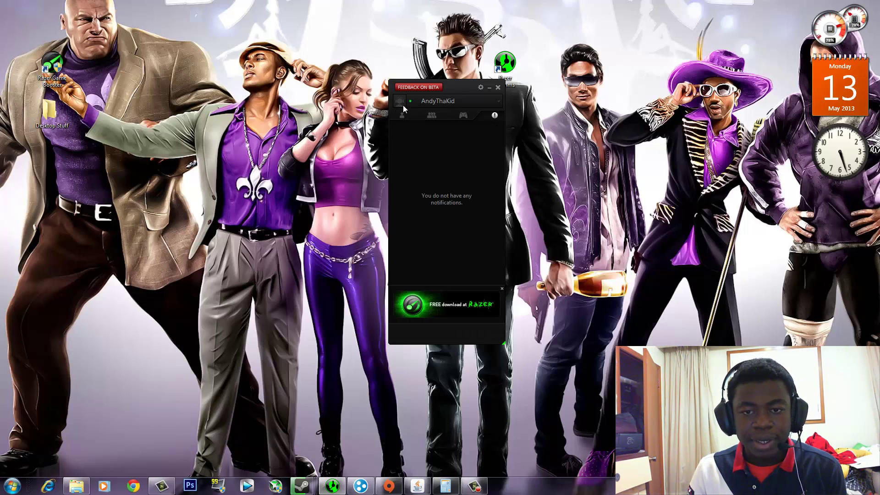
left_click_drag(486, 89, 394, 84)
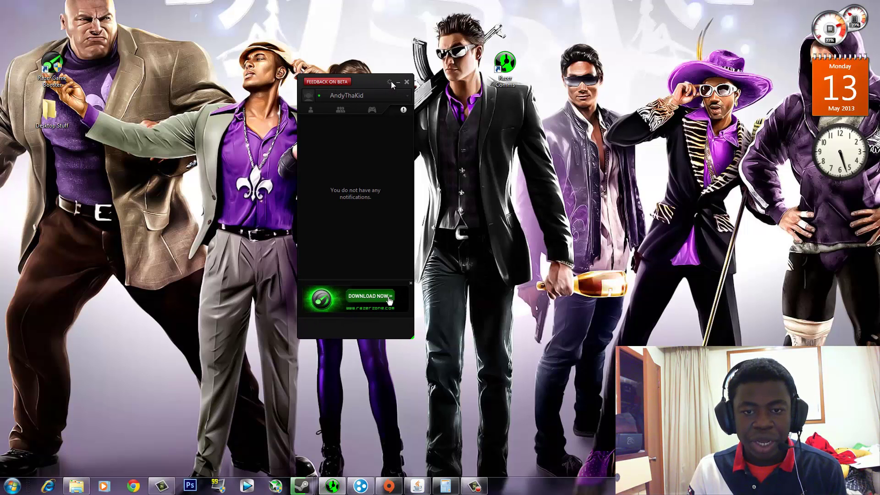
left_click(390, 82)
left_click_drag(499, 92, 460, 86)
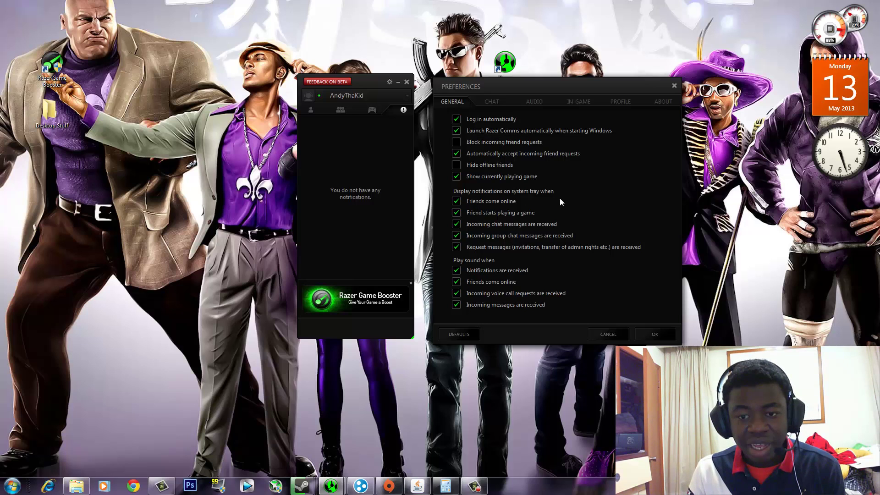
Try Push-to-Talk on the Chat page, leave it off, and view the Audio devices.
left_click(491, 101)
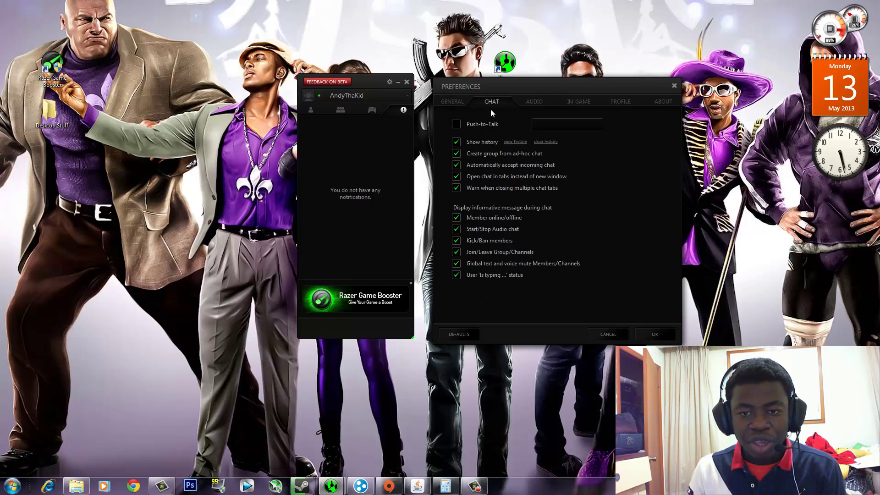
left_click_drag(548, 87, 585, 79)
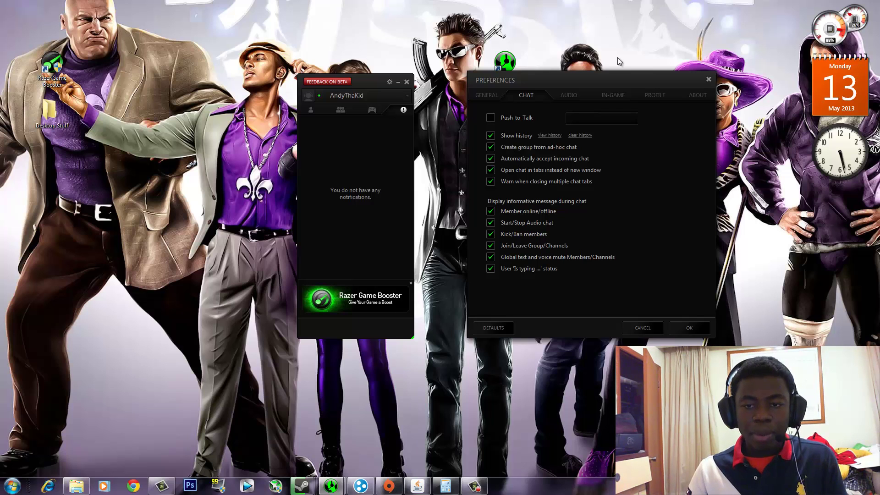
left_click(496, 120)
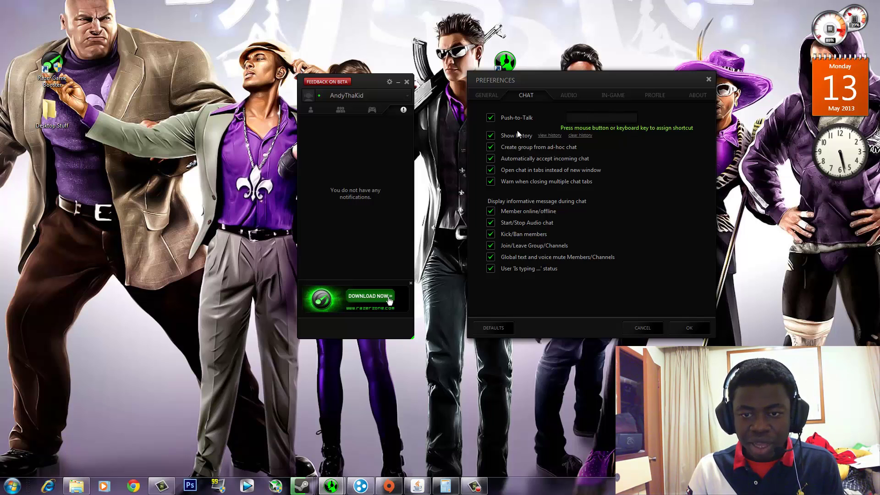
left_click(490, 118)
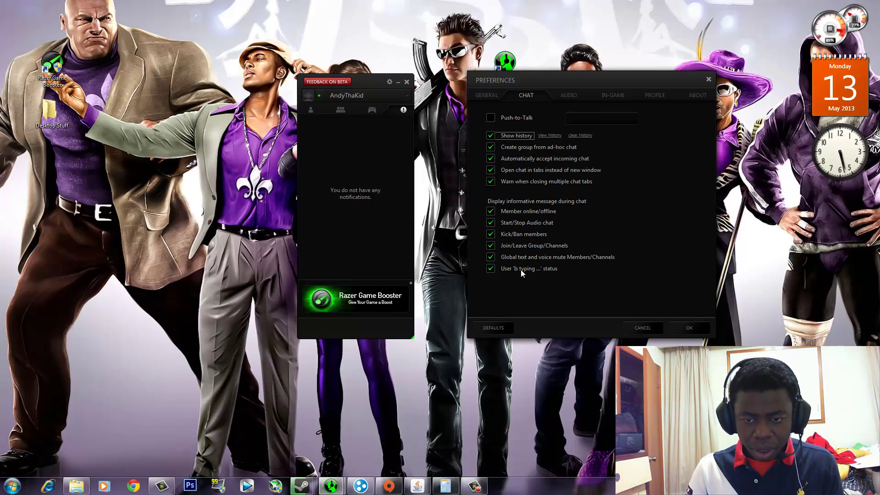
left_click(564, 98)
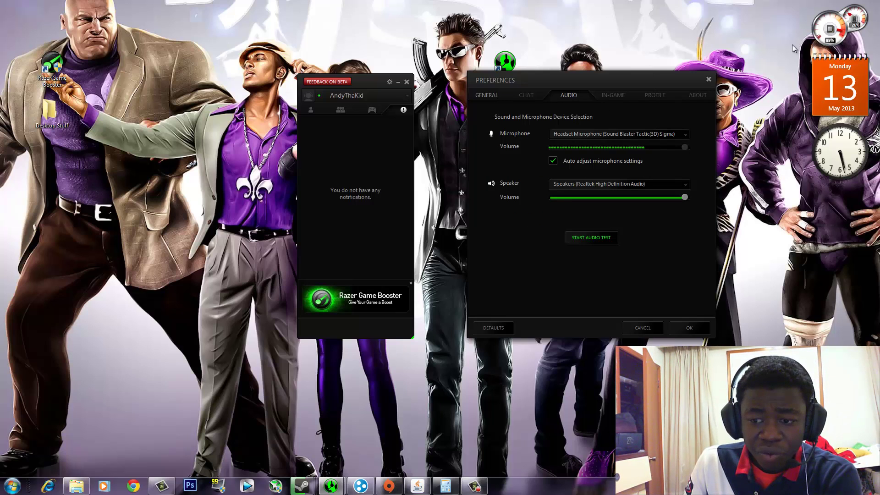
left_click_drag(583, 77, 502, 69)
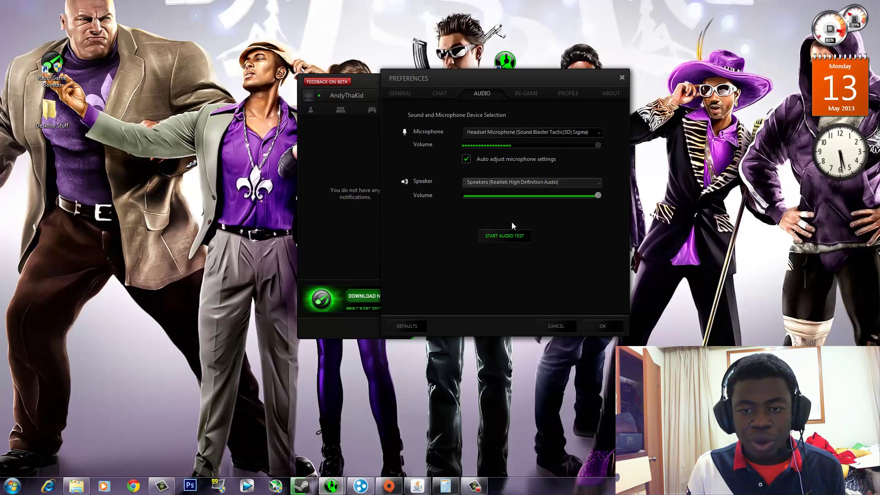
left_click(513, 181)
left_click(511, 194)
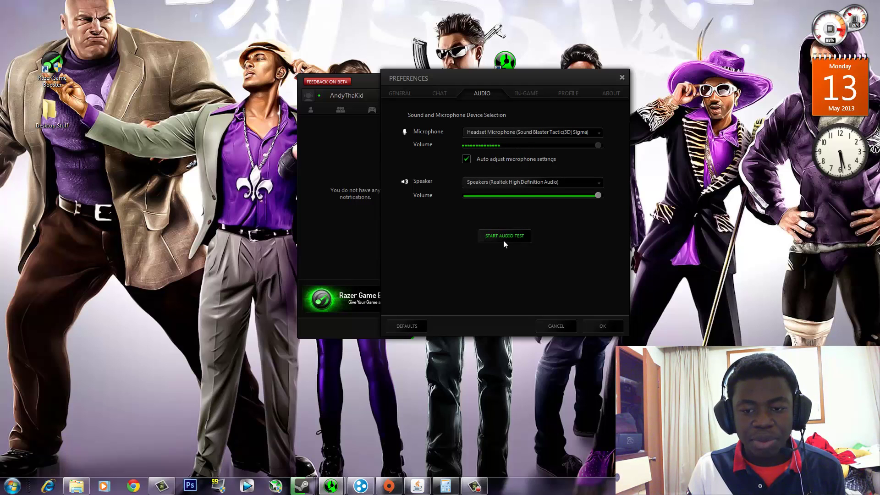
left_click(503, 237)
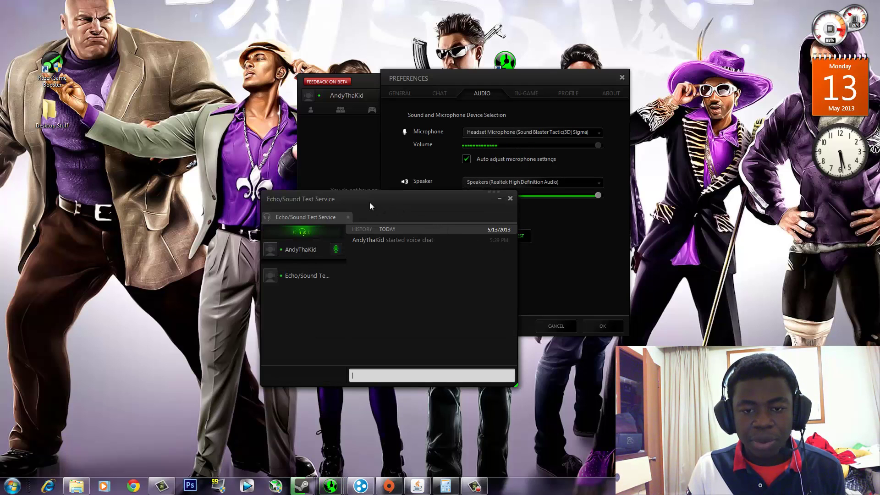
left_click_drag(348, 202, 168, 164)
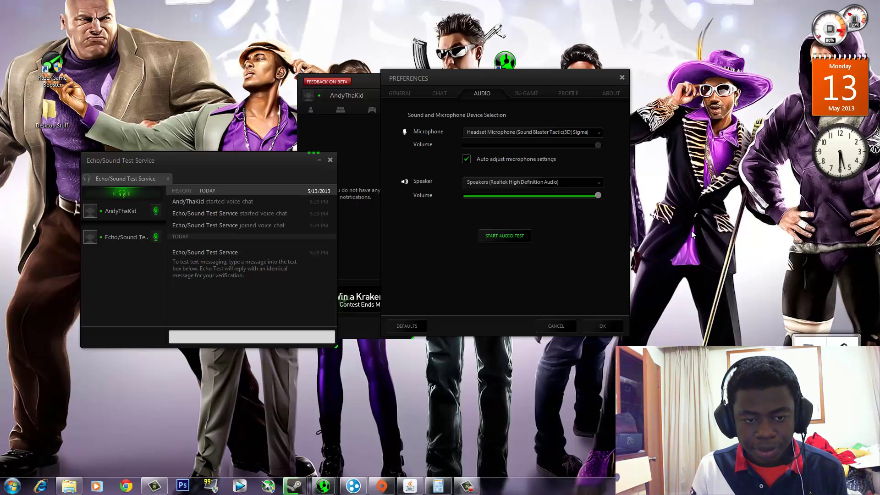
left_click(329, 161)
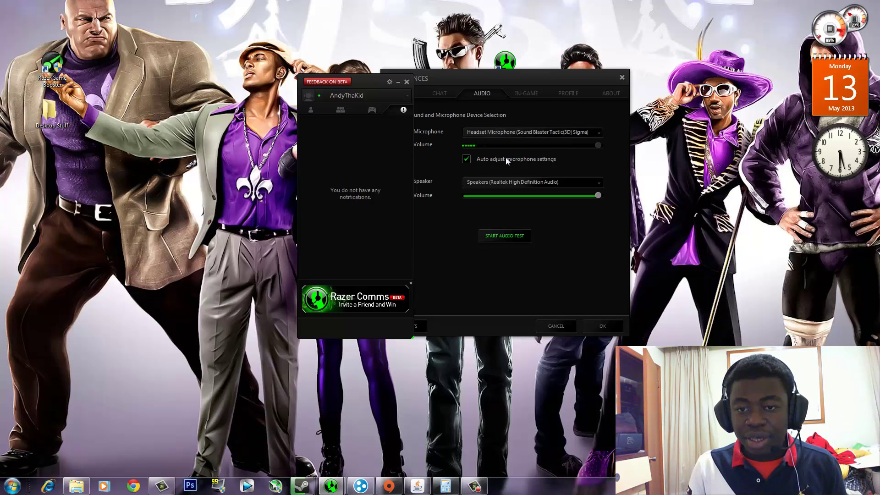
Show the In-Game preferences and keep the pinned window set to Text and voice.
left_click_drag(376, 83, 311, 76)
left_click(532, 92)
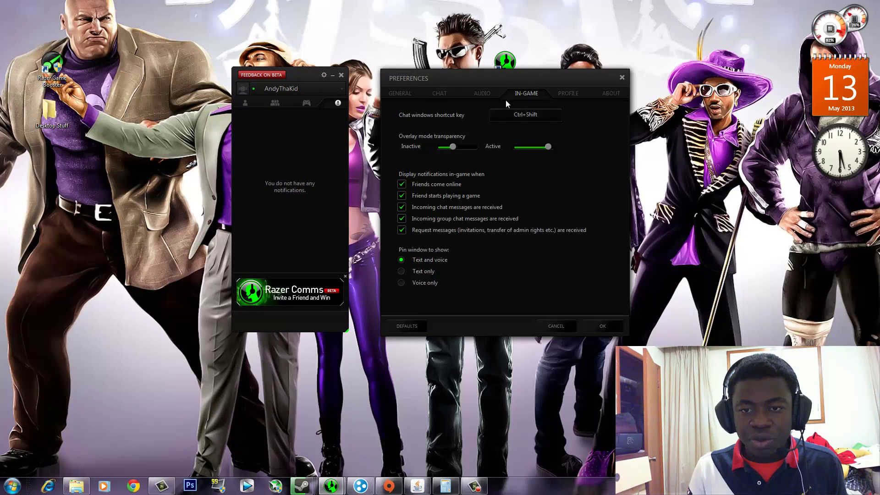
left_click_drag(504, 84, 485, 76)
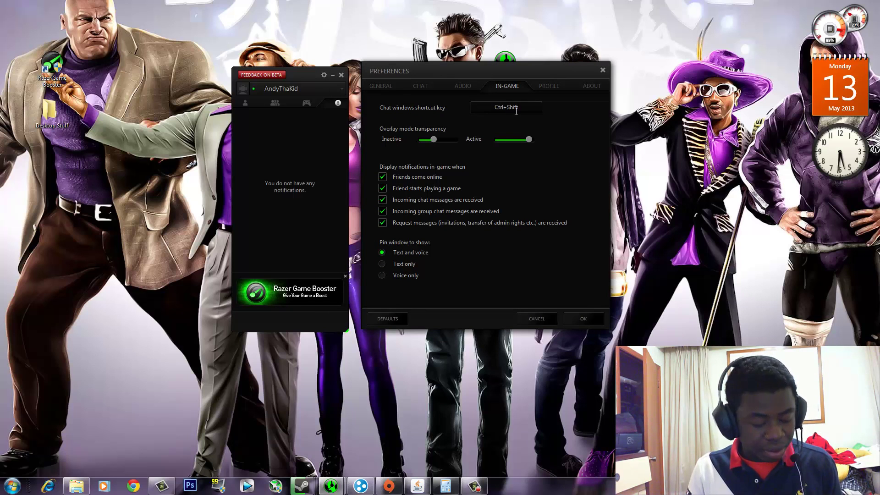
left_click_drag(453, 67, 477, 84)
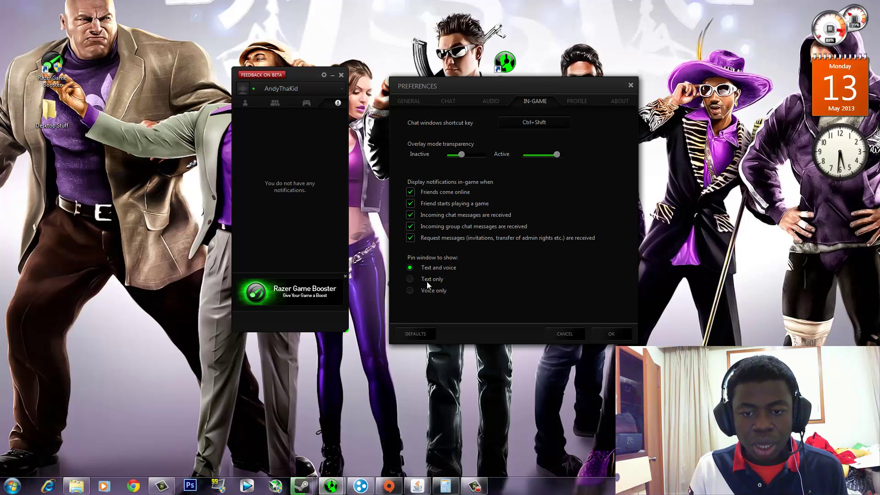
left_click(409, 281)
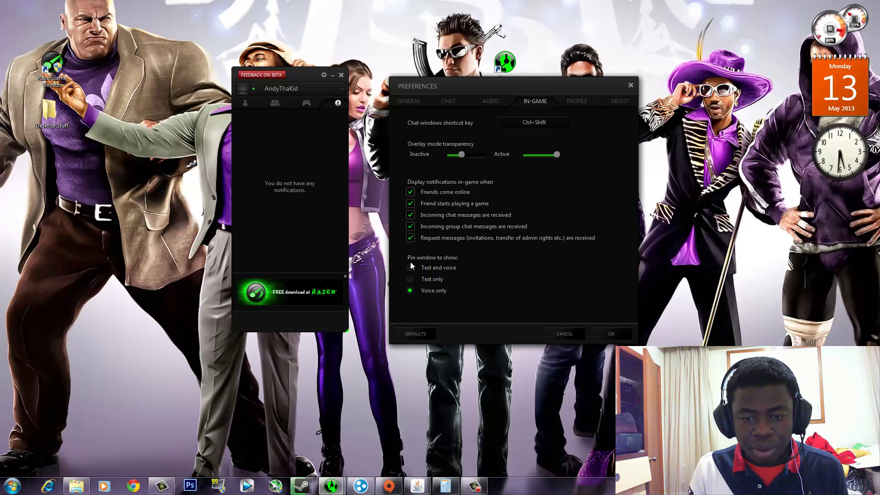
left_click(413, 268)
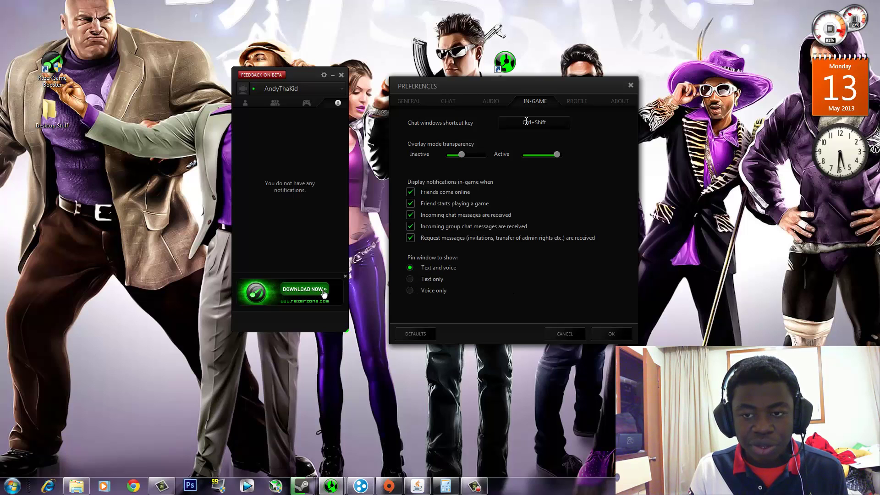
Open the Profile page and check the Change Picture options.
left_click(578, 105)
left_click(429, 131)
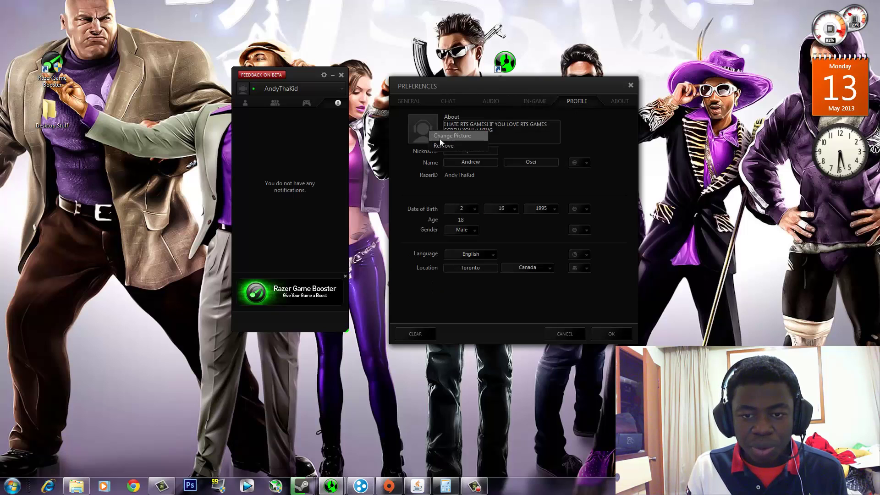
left_click(590, 135)
Inspect the About text, nickname and first and last name fields without editing.
left_click_drag(494, 130, 436, 120)
left_click(502, 133)
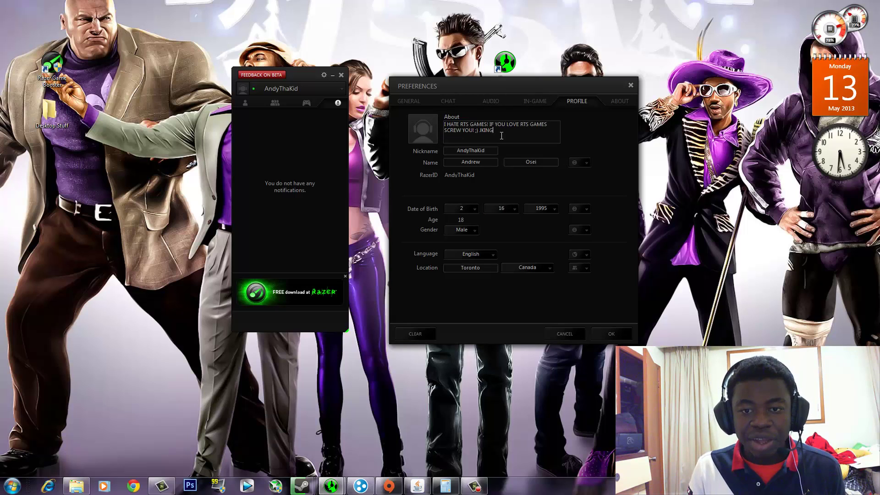
left_click_drag(503, 133, 481, 132)
left_click_drag(547, 124, 510, 124)
left_click(486, 134)
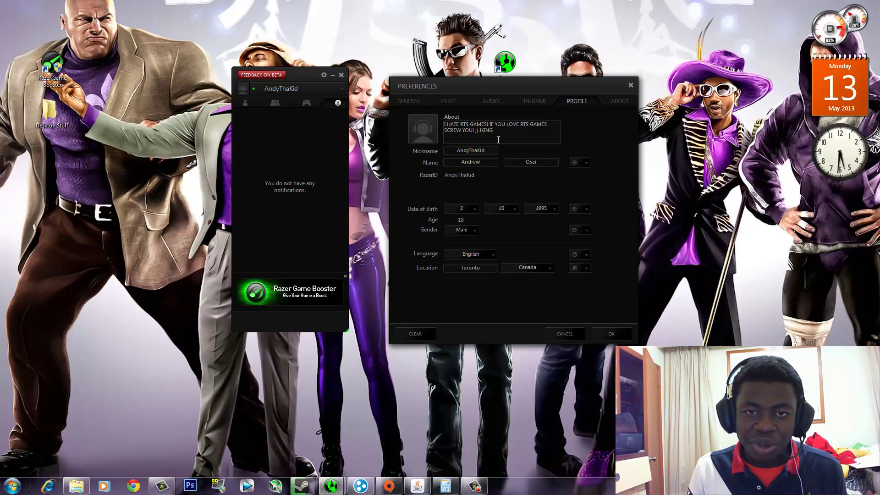
double_click(456, 151)
key("Tab")
key("Tab")
left_click(552, 168)
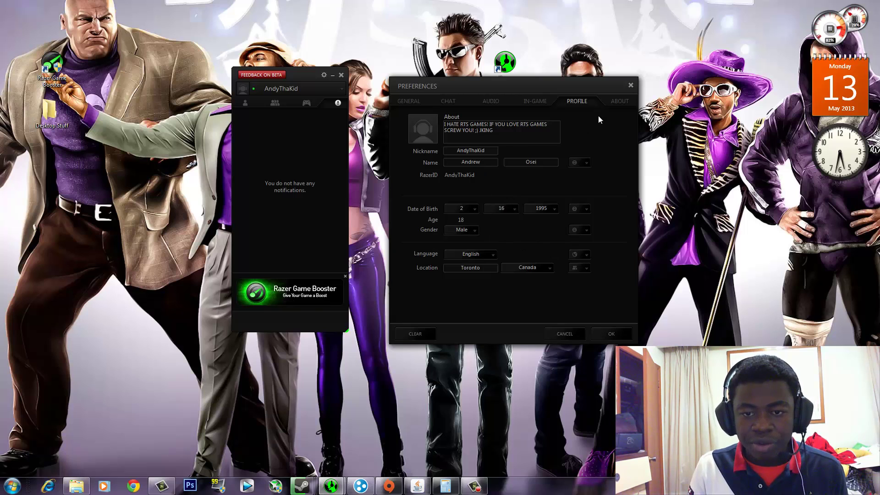
View the version info on the About page, then cancel out of Preferences.
left_click(613, 102)
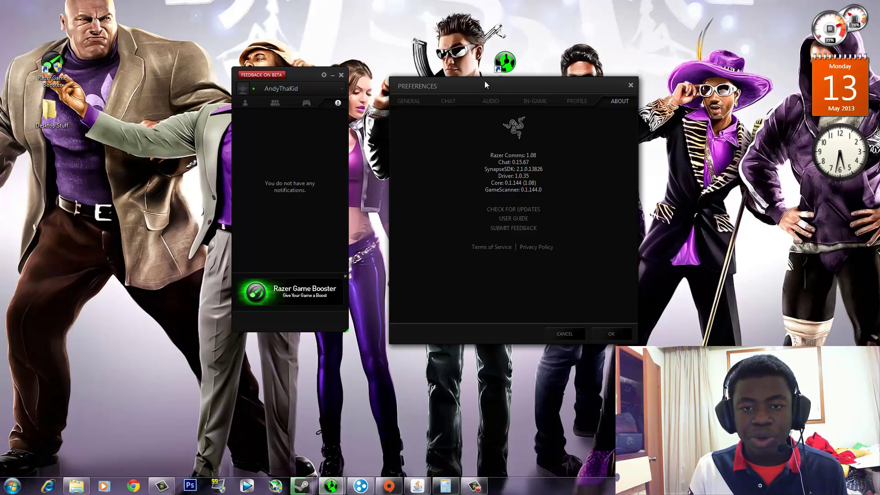
left_click_drag(485, 81, 562, 67)
left_click(641, 320)
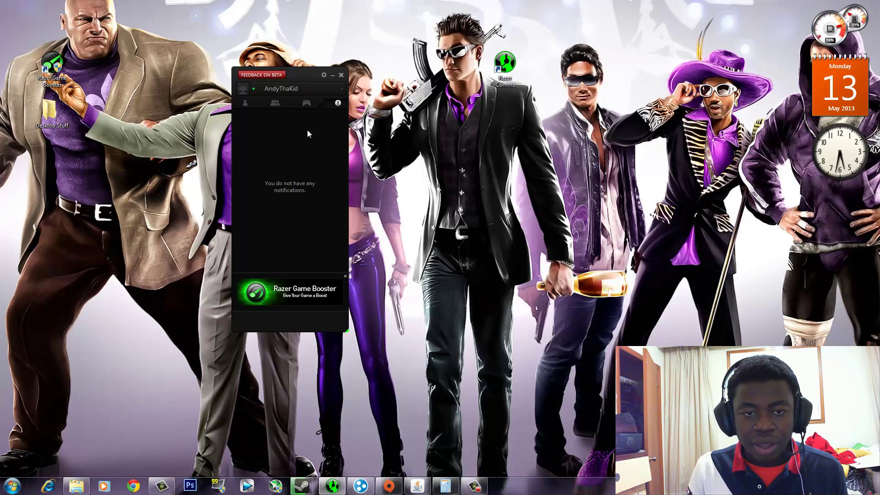
Cycle through Games, Groups and Friends, then open a text chat with the online friend.
left_click(313, 104)
left_click(279, 102)
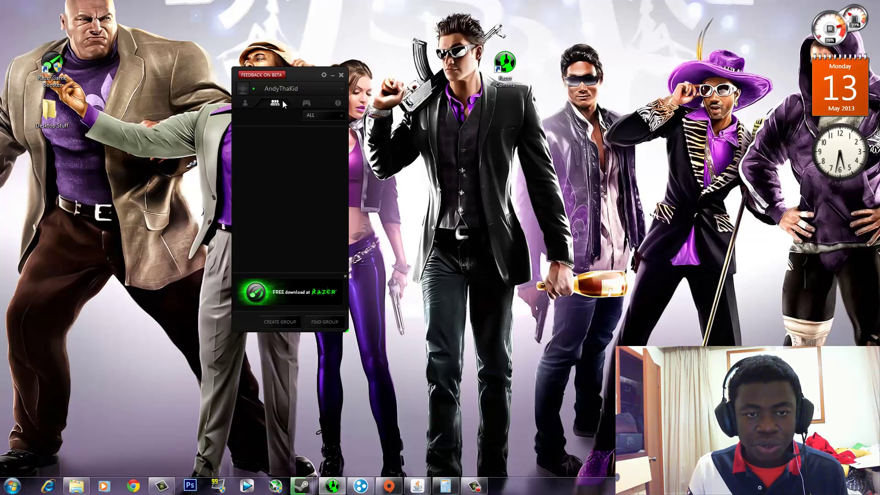
left_click(245, 104)
left_click_drag(314, 89, 457, 111)
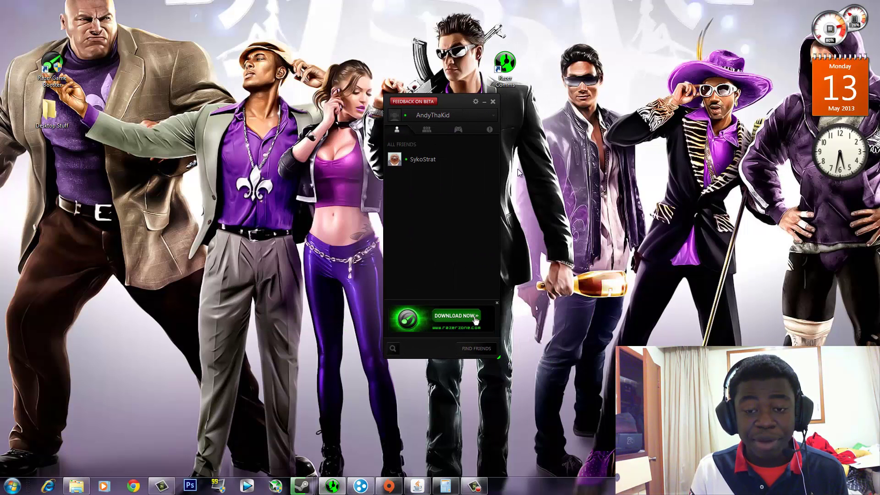
right_click(414, 159)
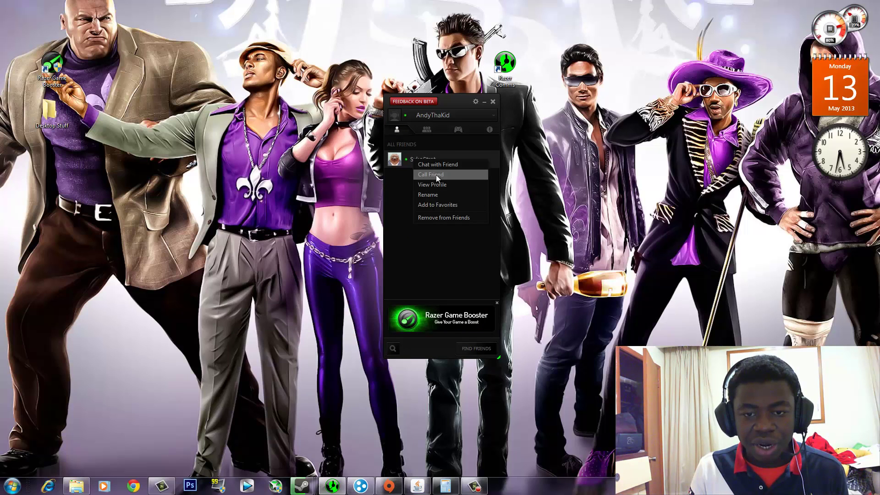
left_click(439, 163)
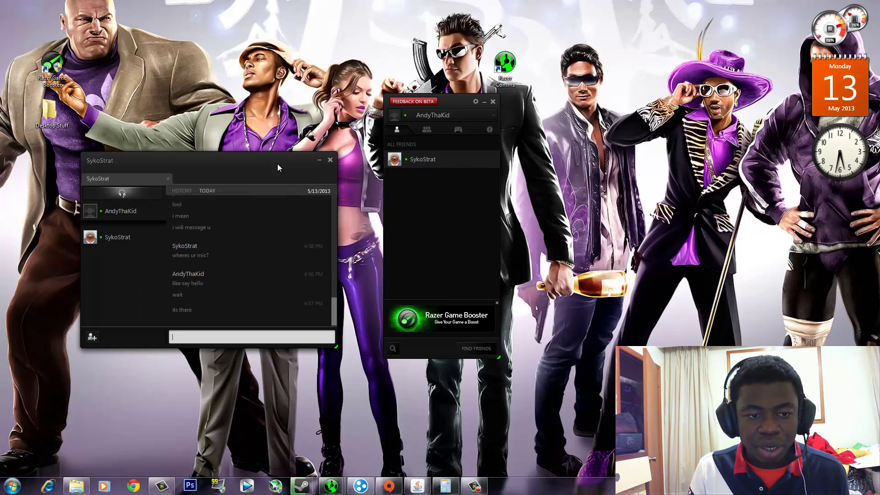
Send 'hello' and 'this is a test' to the friend.
left_click_drag(250, 161, 479, 134)
type("that")
key("BackSpace")
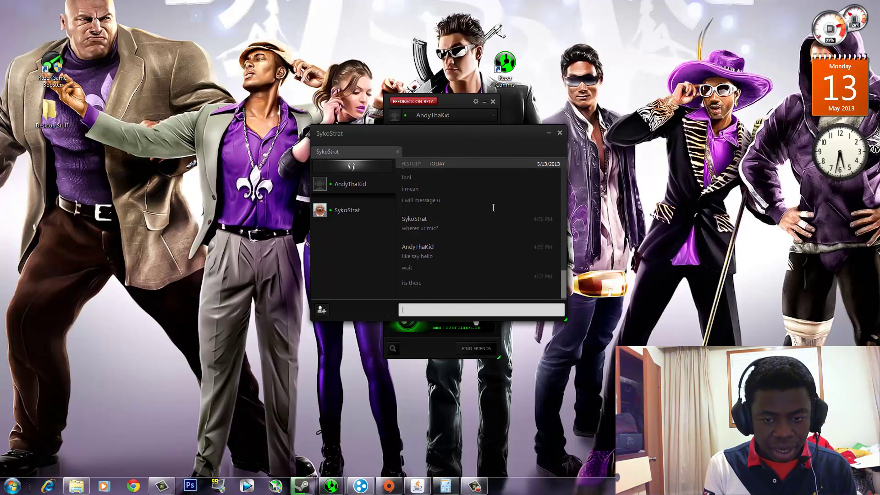
type("a")
key("BackSpace")
type("hel")
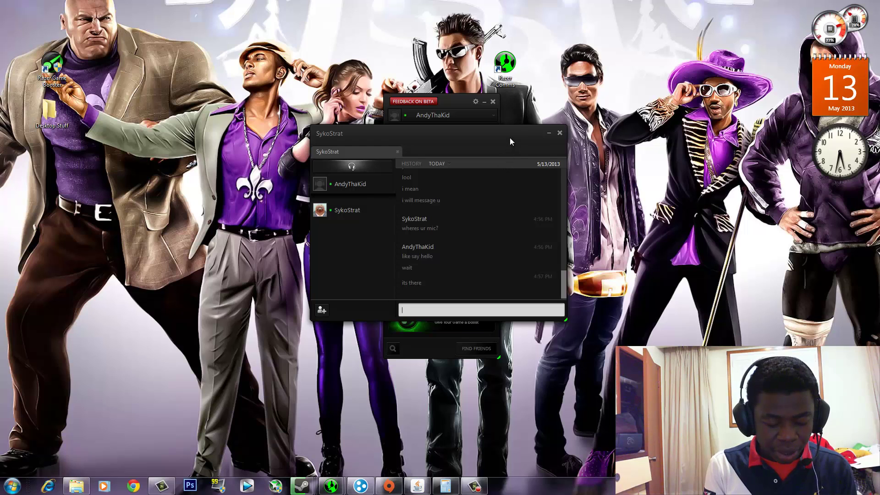
type("lo")
key("Return")
type("this")
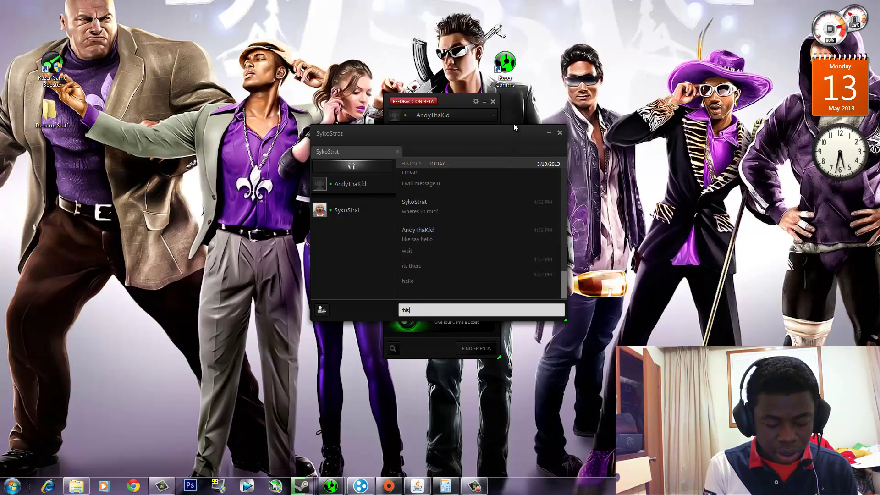
type(" is a test")
key("Return")
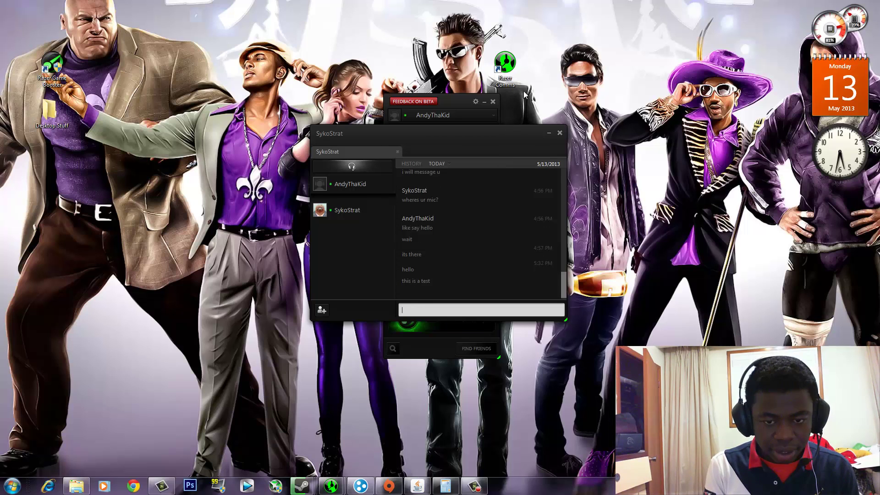
Send 'plz reply', 'no' and 'for the tutorial' in the chat.
left_click_drag(440, 136, 302, 119)
type("plz ")
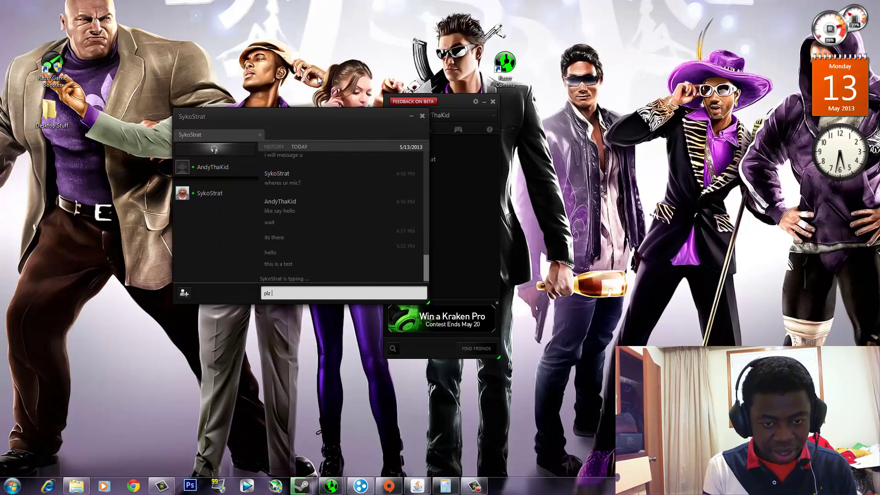
type("reply")
key("Return")
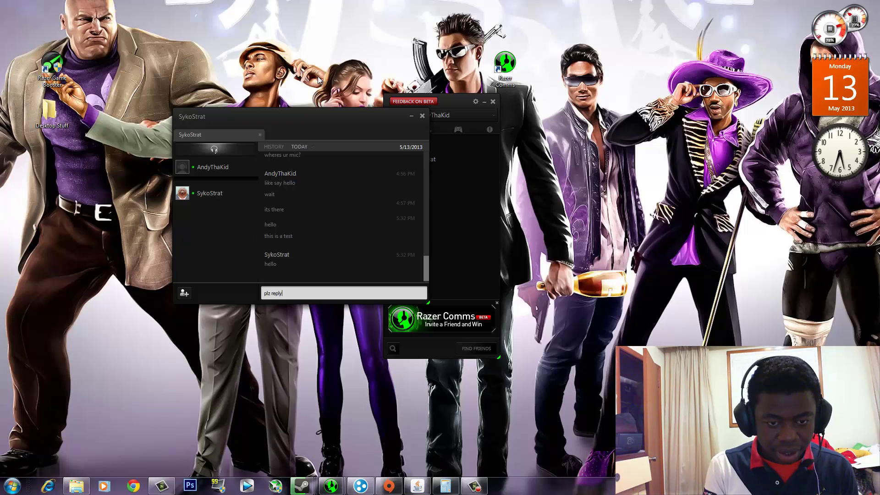
left_click_drag(312, 120, 219, 103)
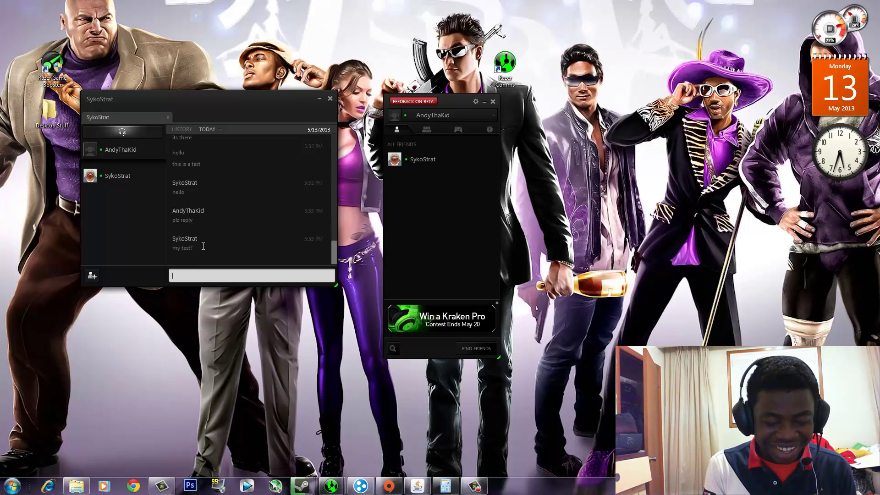
type("no")
key("Return")
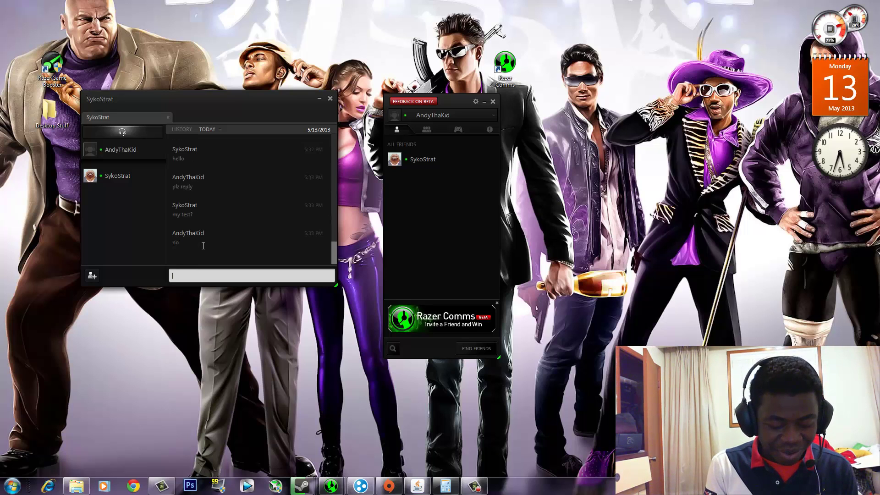
type("for the tu")
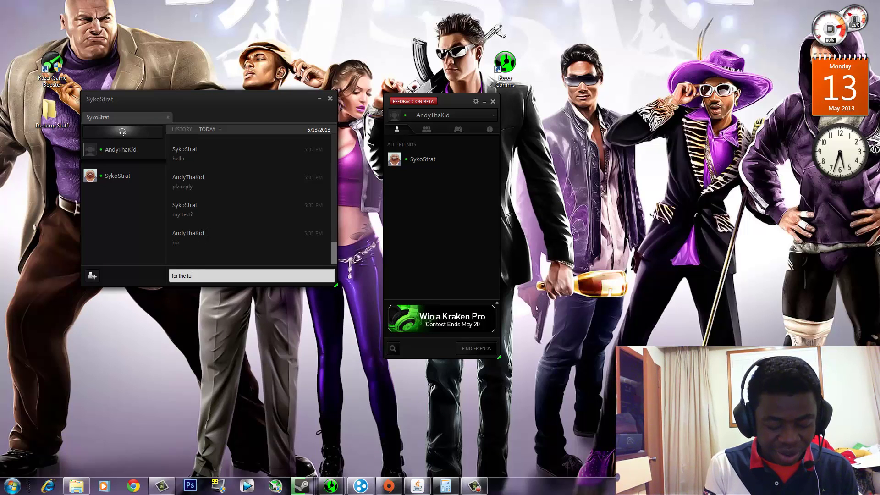
type("tori")
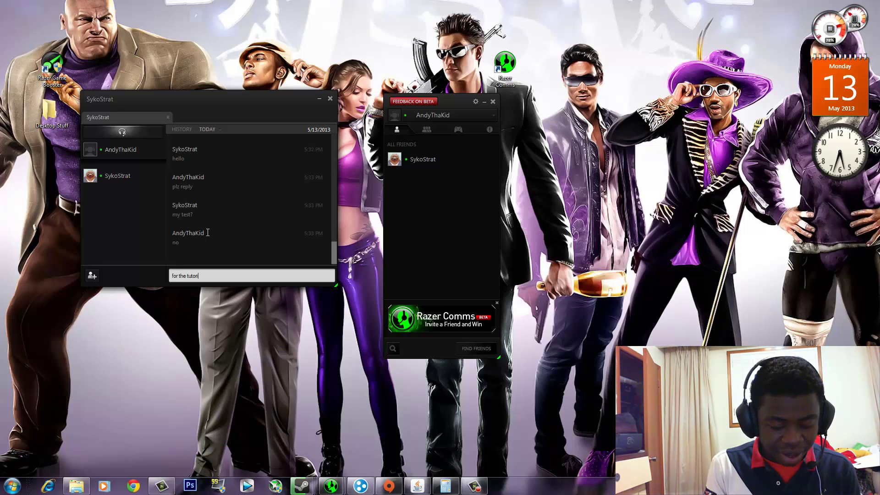
type("al")
key("Return")
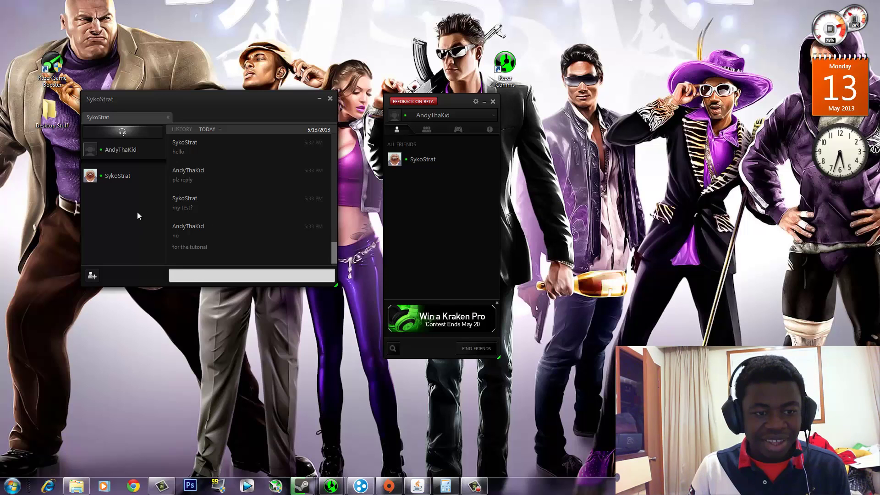
Open the Add Friend panel, drag it over the friends list, close it, and minimize the chat window.
left_click(92, 276)
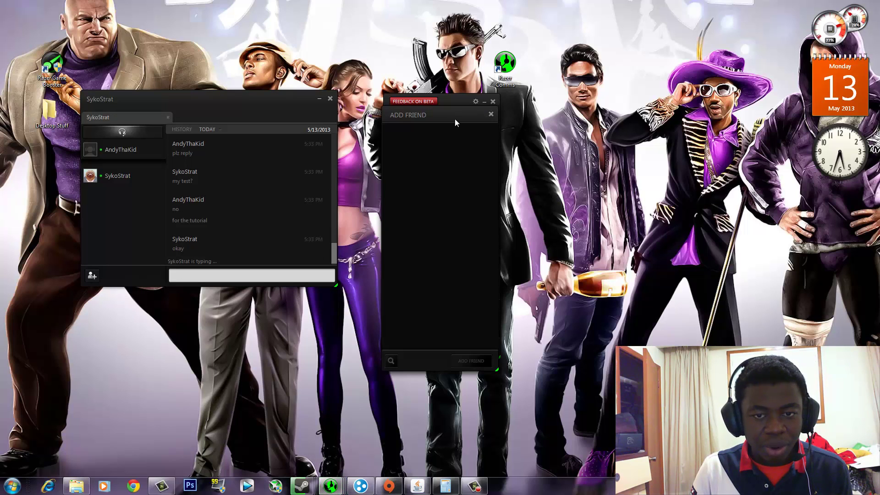
left_click_drag(339, 118, 341, 77)
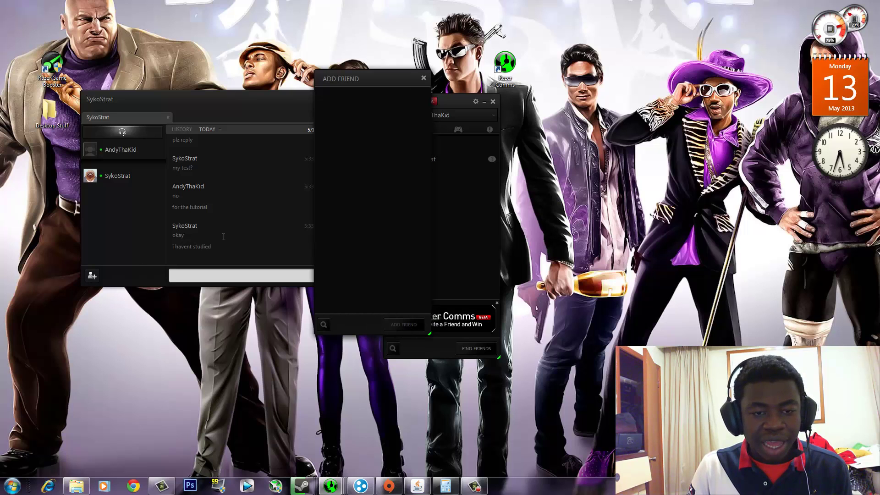
left_click(422, 78)
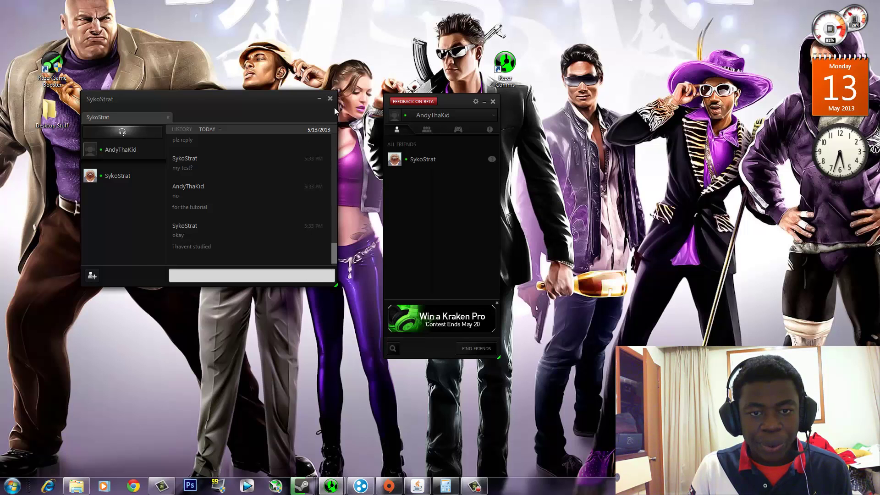
left_click(319, 99)
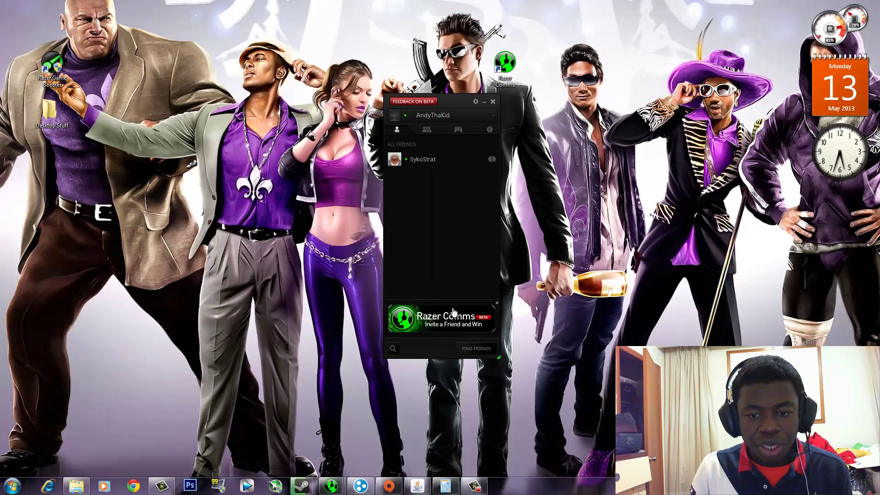
In Find Friends, search for 'ha' and clear it, then try Connect with Skype.
left_click(473, 351)
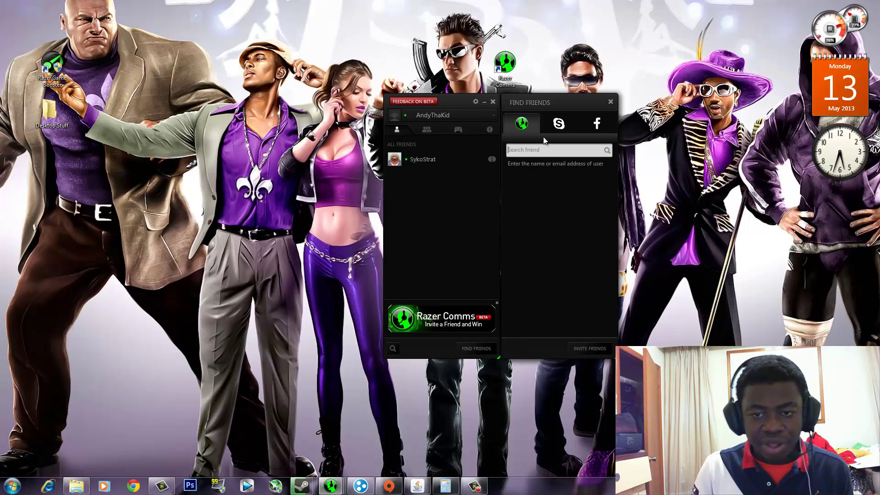
type("ha")
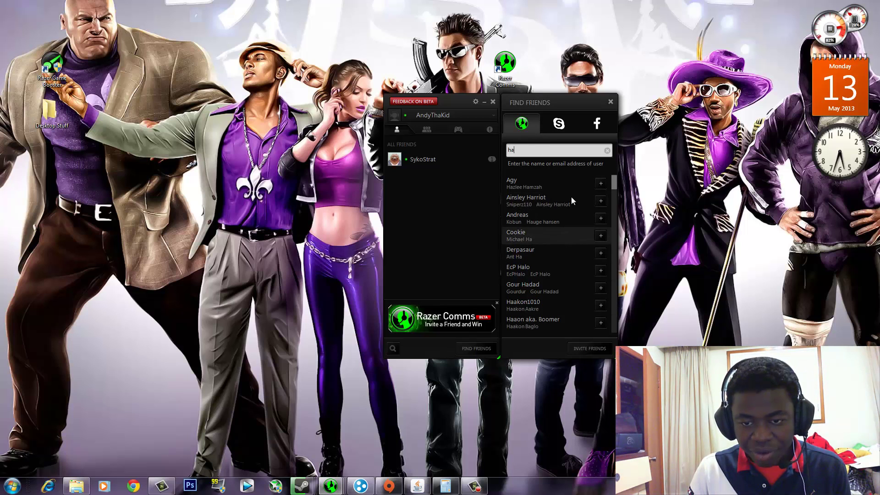
left_click(608, 151)
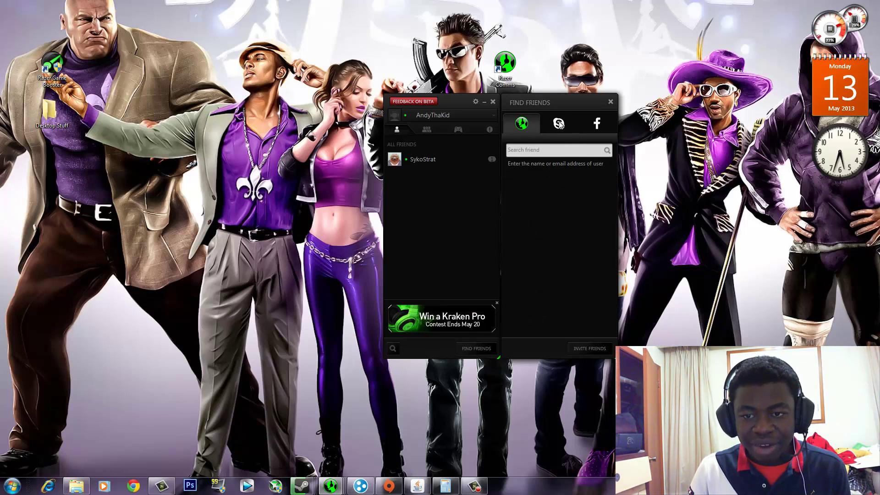
left_click(558, 124)
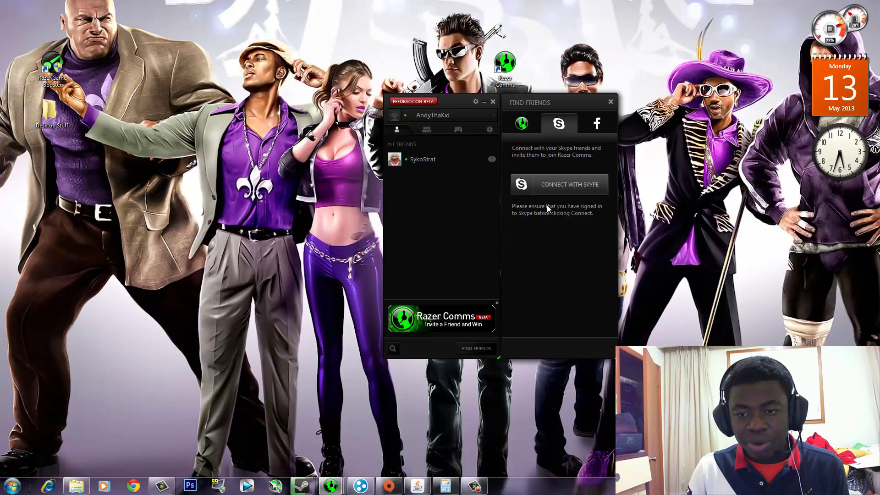
left_click(558, 183)
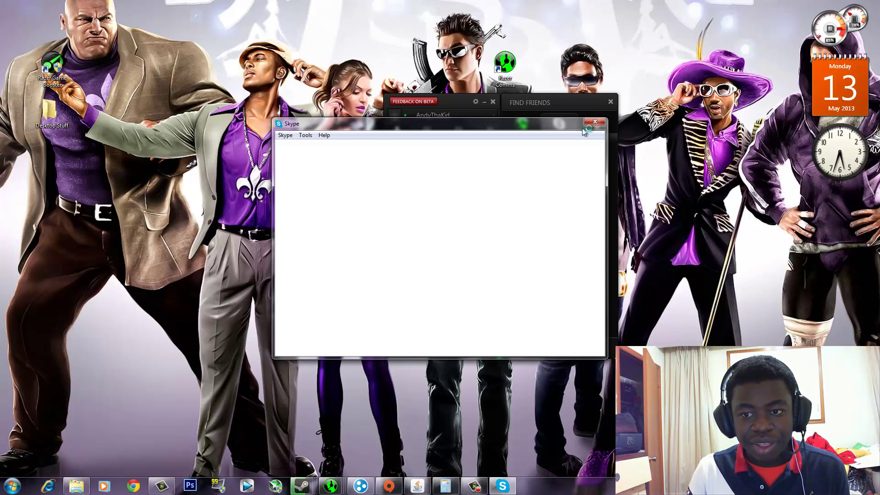
Cycle the Facebook, Skype and Razer tabs of Find Friends, then close Skype and Find Friends.
left_click_drag(542, 96, 452, 42)
left_click(507, 71)
left_click(472, 73)
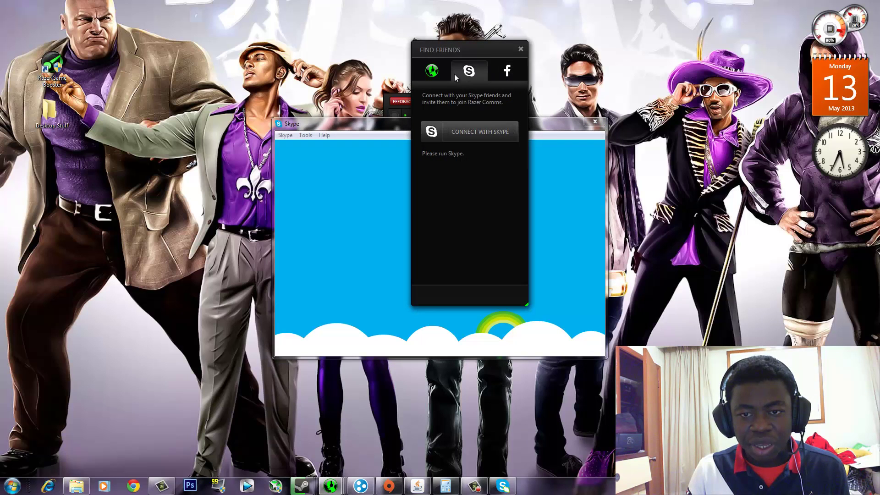
left_click(444, 74)
left_click(591, 122)
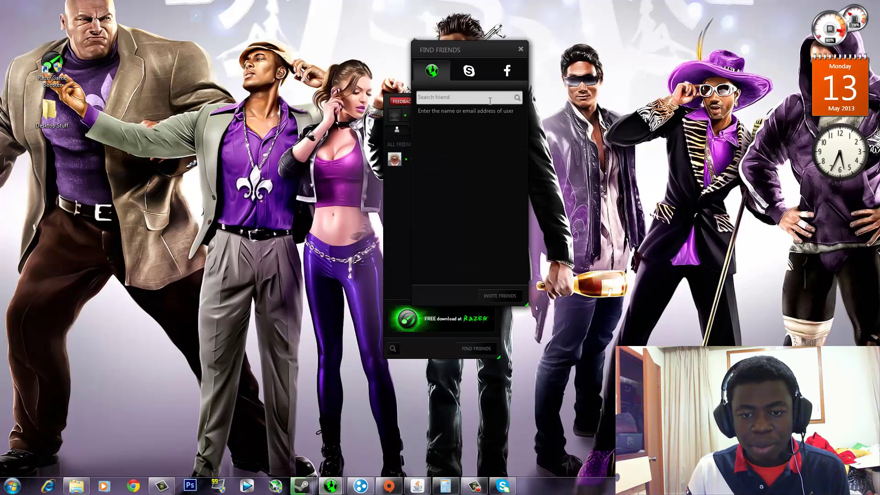
left_click(521, 49)
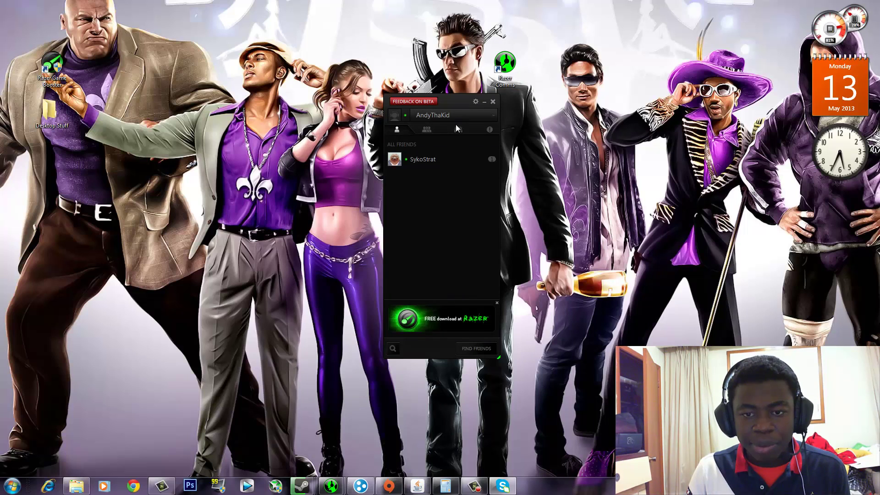
Restore the friend's chat window from the taskbar and start a voice chat with them.
mouse_move(331, 486)
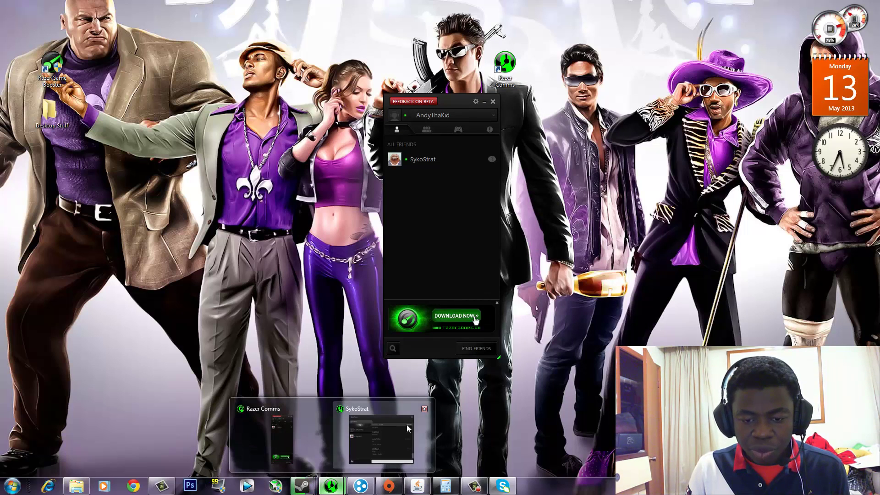
left_click(399, 426)
left_click(122, 132)
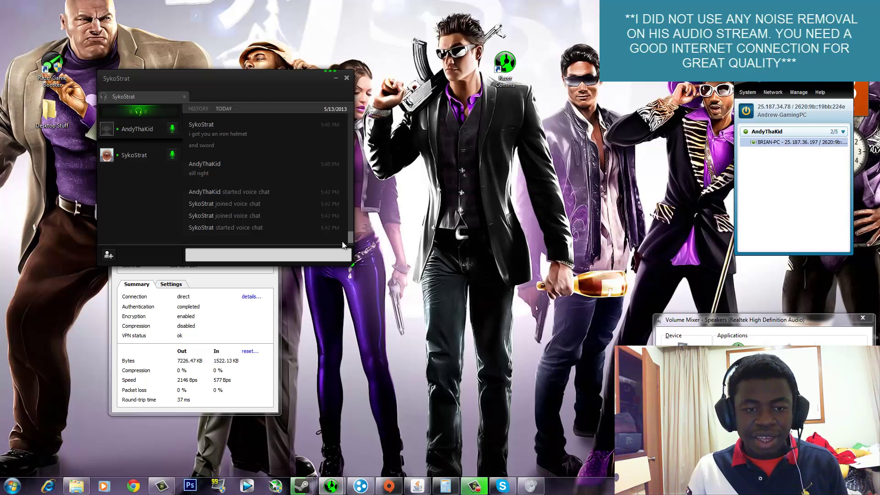
Move the chat window to the upper left and close the Volume Mixer.
left_click_drag(270, 90, 365, 32)
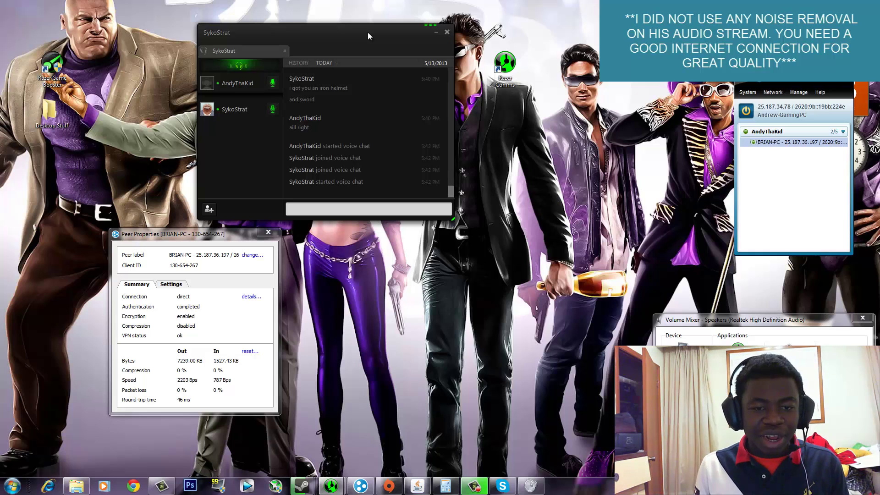
left_click_drag(370, 32, 291, 24)
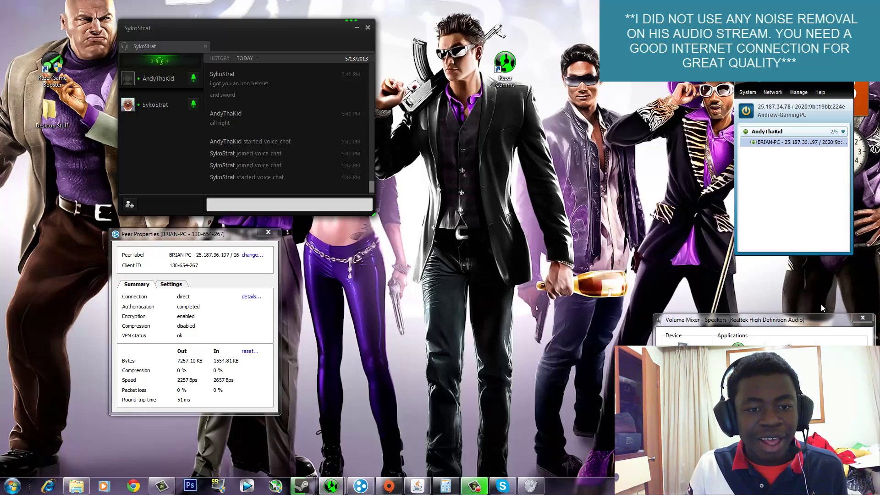
left_click(867, 319)
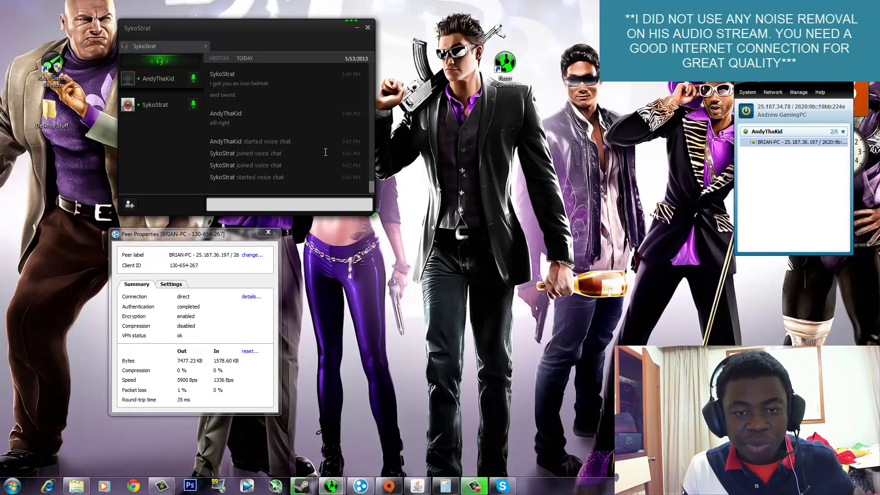
Keep repositioning the chat window during the call and nudge the Peer Properties window down.
left_click_drag(240, 26, 484, 88)
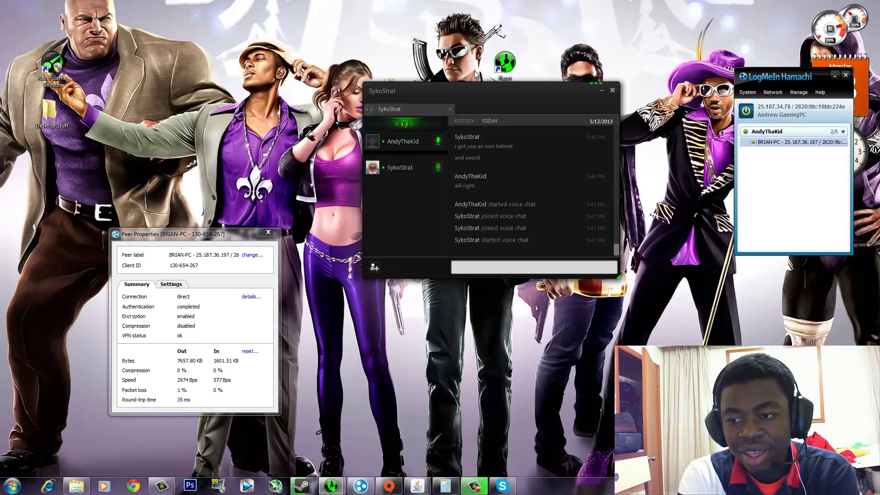
left_click_drag(468, 97, 512, 149)
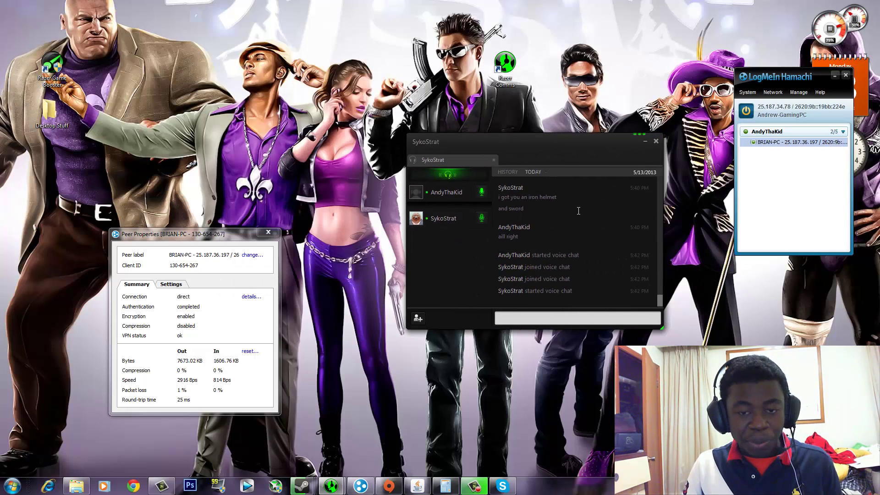
left_click_drag(537, 152, 598, 138)
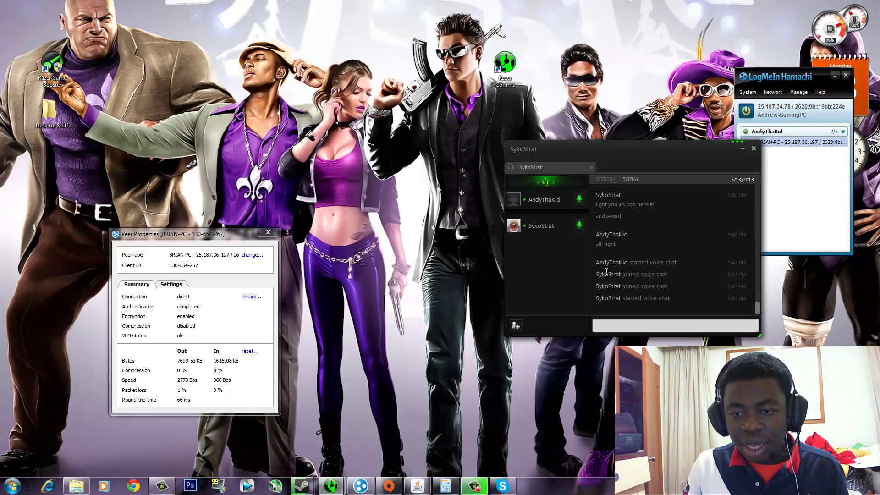
left_click_drag(546, 144, 448, 136)
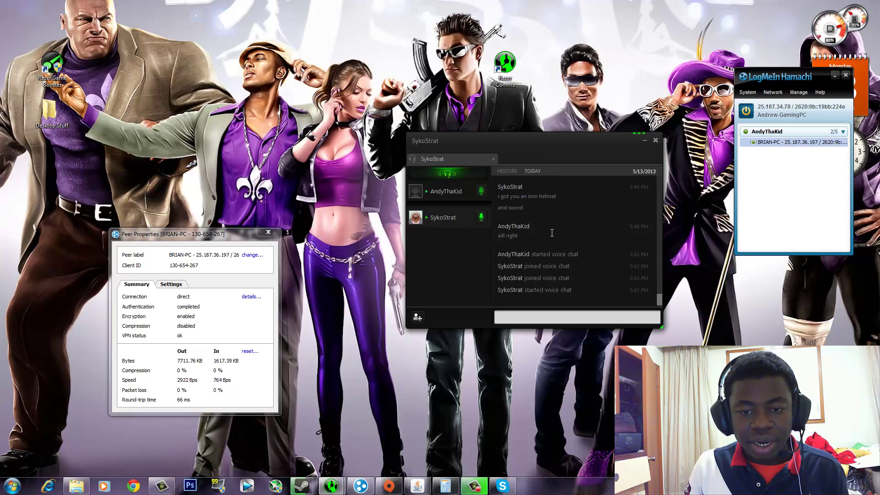
left_click_drag(238, 241, 259, 247)
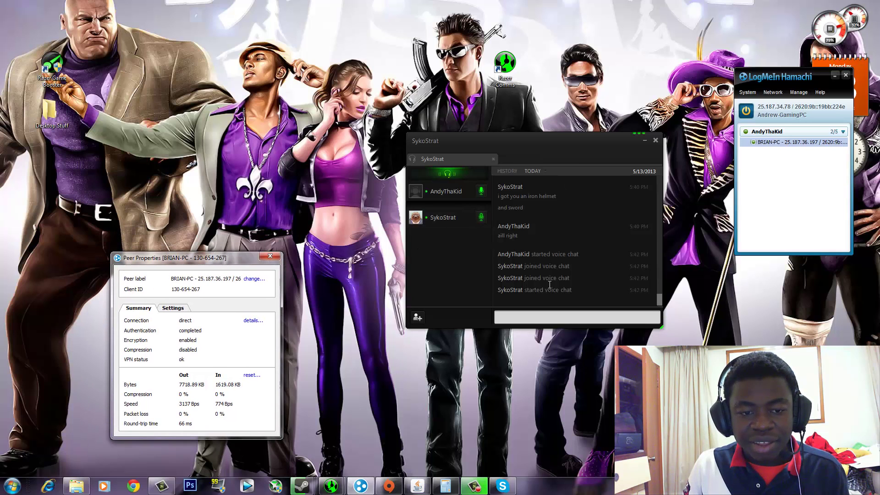
left_click_drag(502, 140, 419, 149)
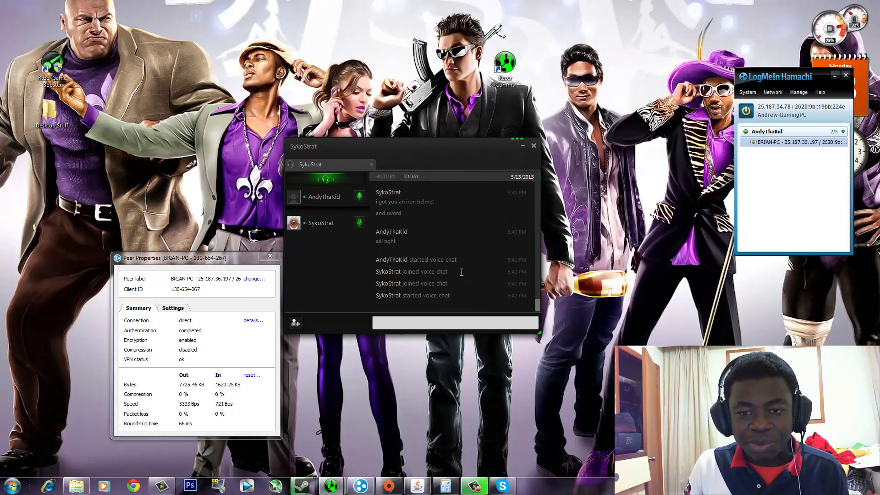